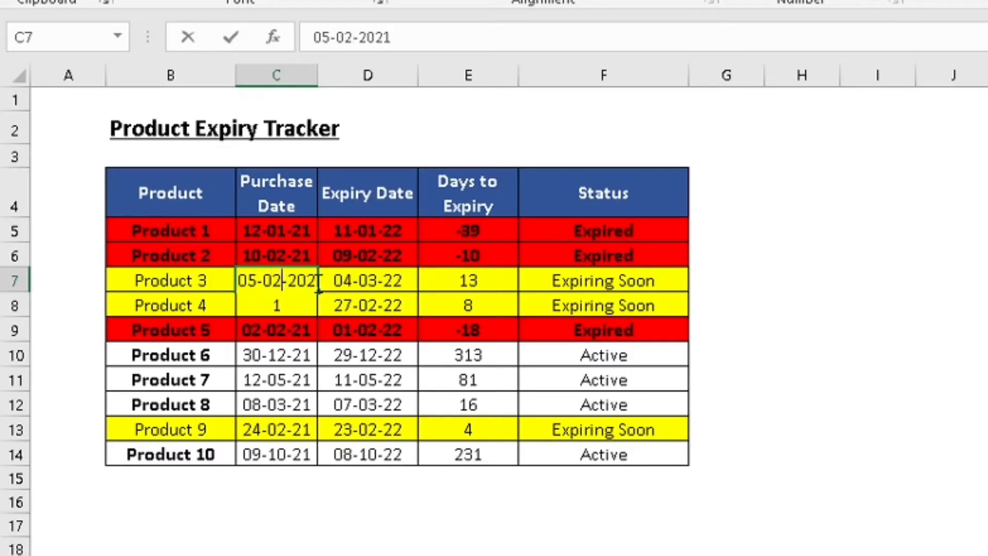
Try 05-02-2021 as Product 3's purchase date and set it back to 05-03-2021
key("Return")
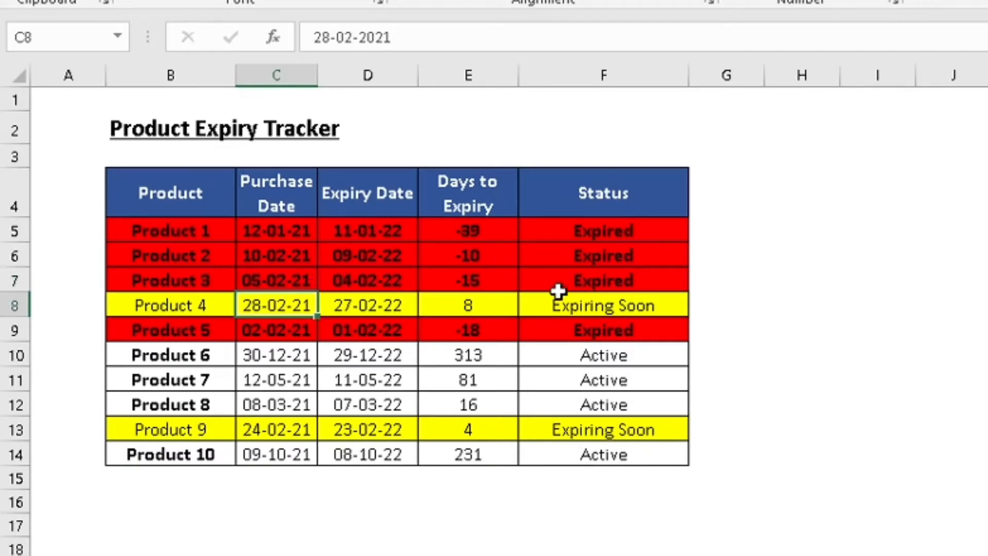
left_click(292, 283)
double_click(282, 280)
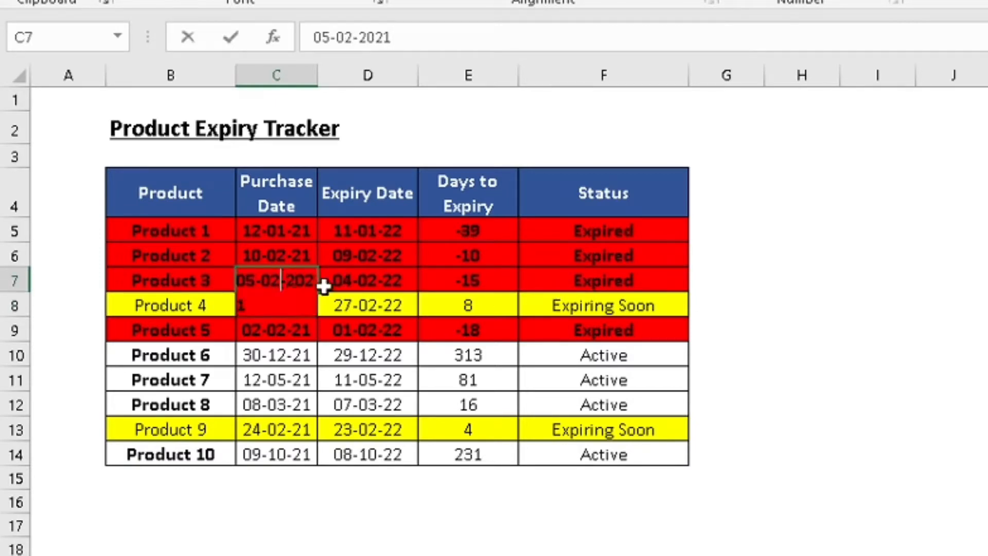
key("Return")
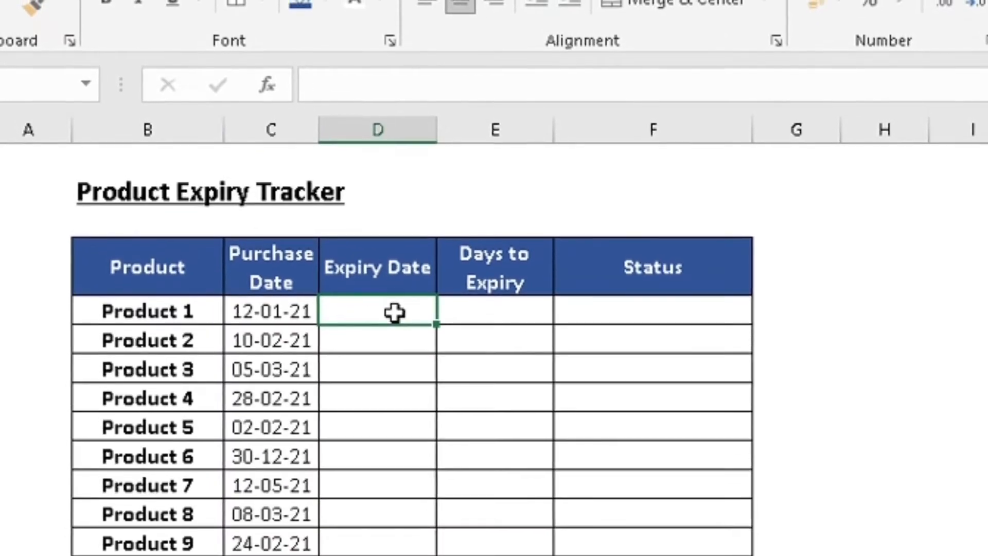
Calculate Product 1's expiry date in D5 with the formula =EDATE(C5,12)-1
type("date")
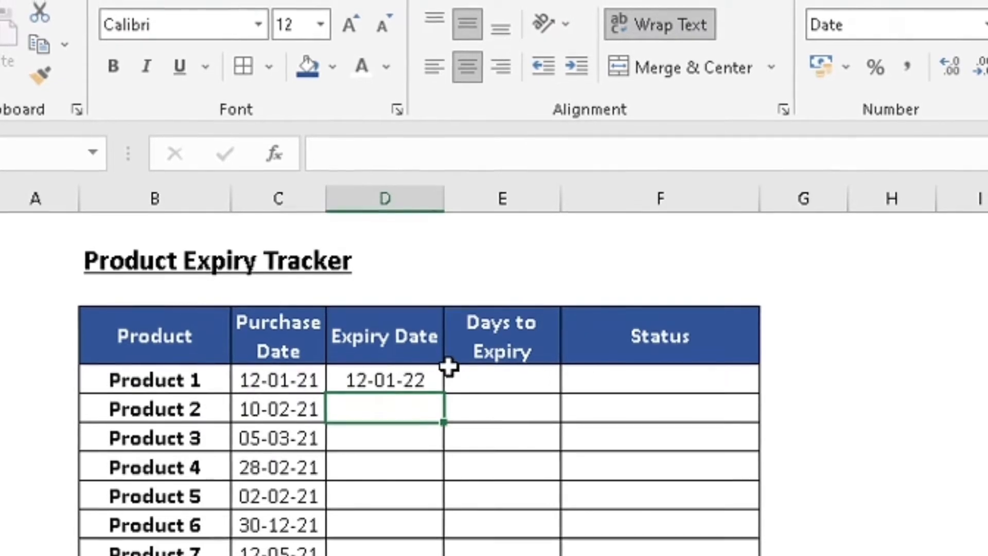
left_click(391, 378)
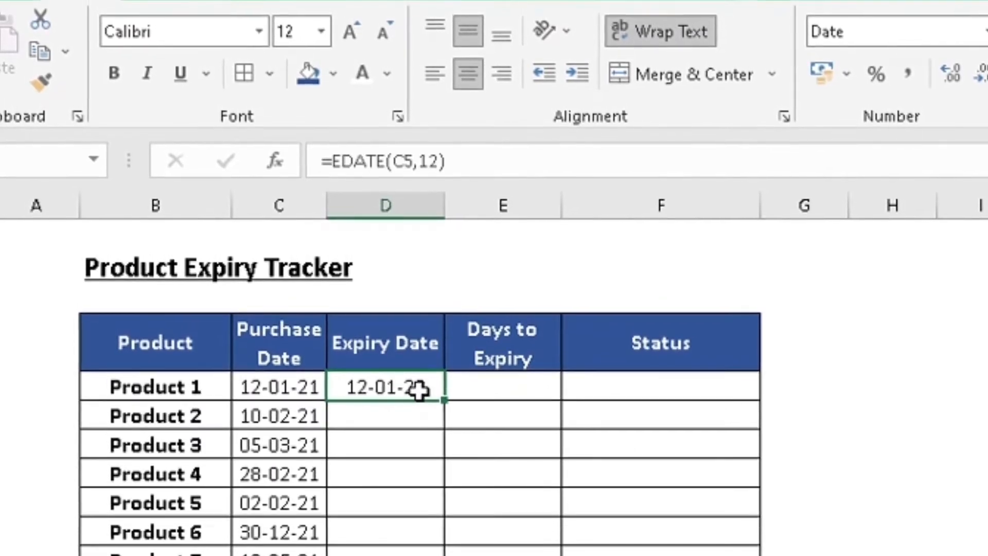
left_click(459, 157)
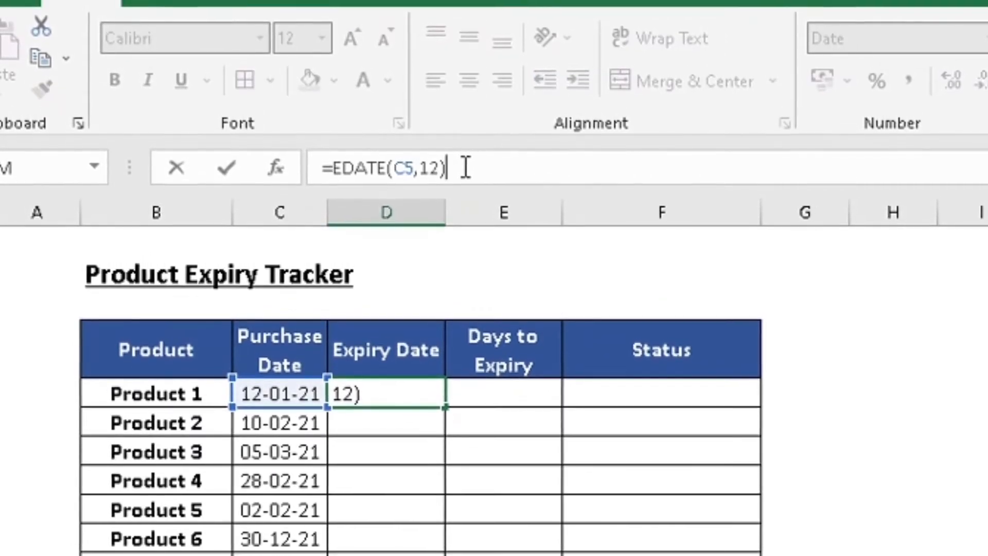
type("-1")
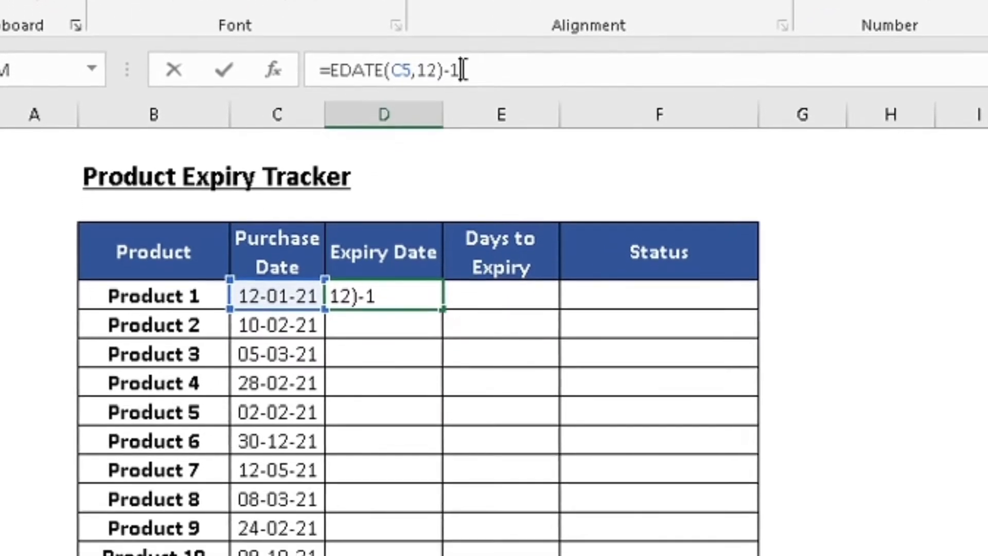
key("Return")
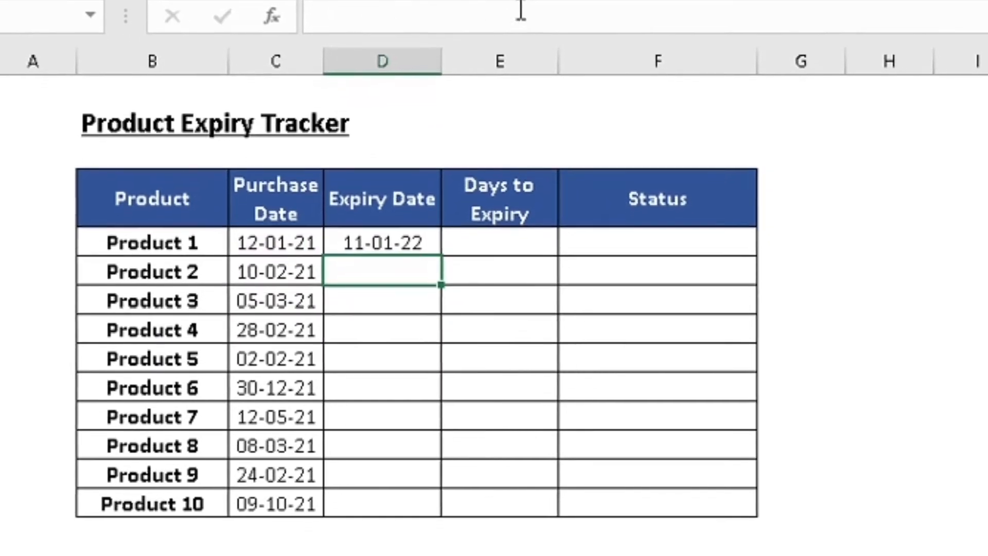
Fill the expiry date formula from D5 down through the row of Product 10
left_click(419, 214)
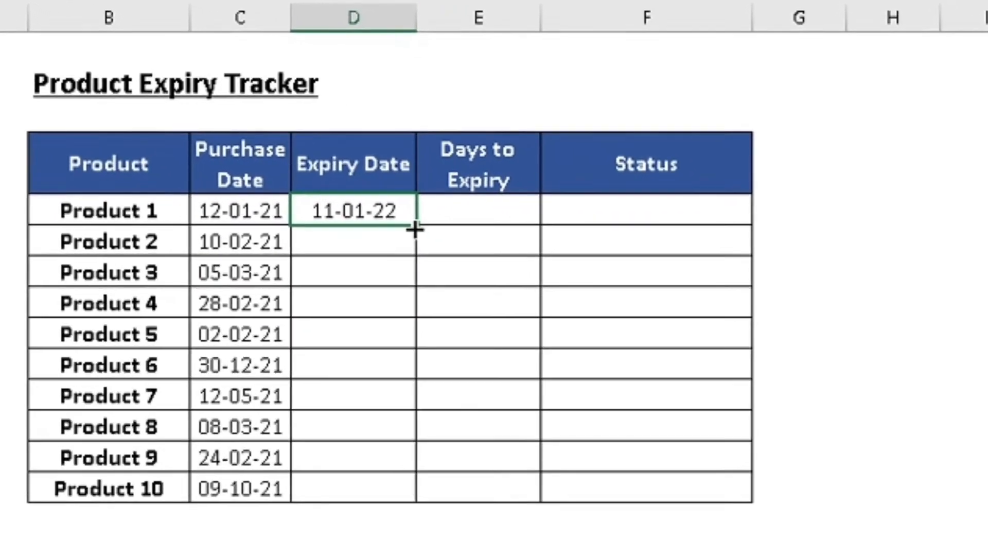
double_click(423, 229)
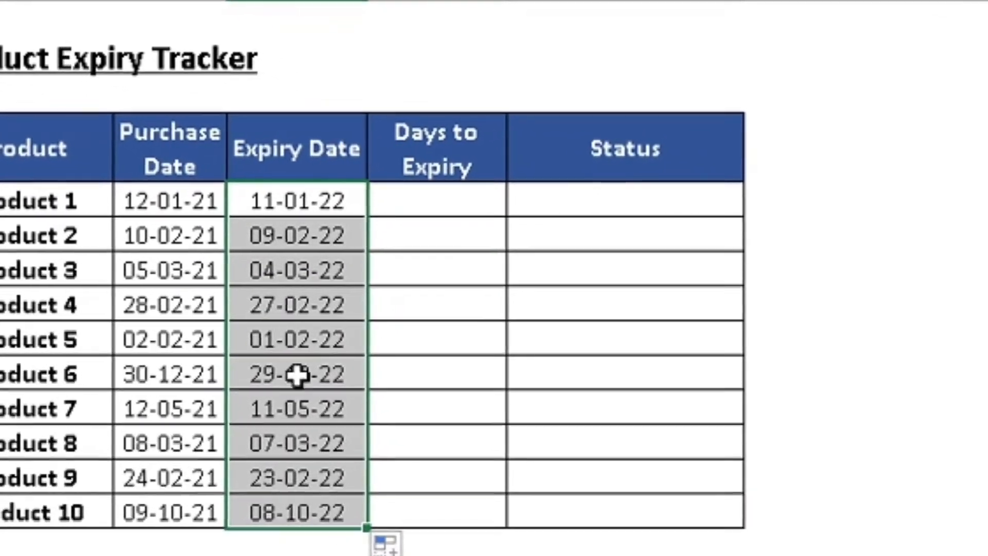
left_click(278, 269)
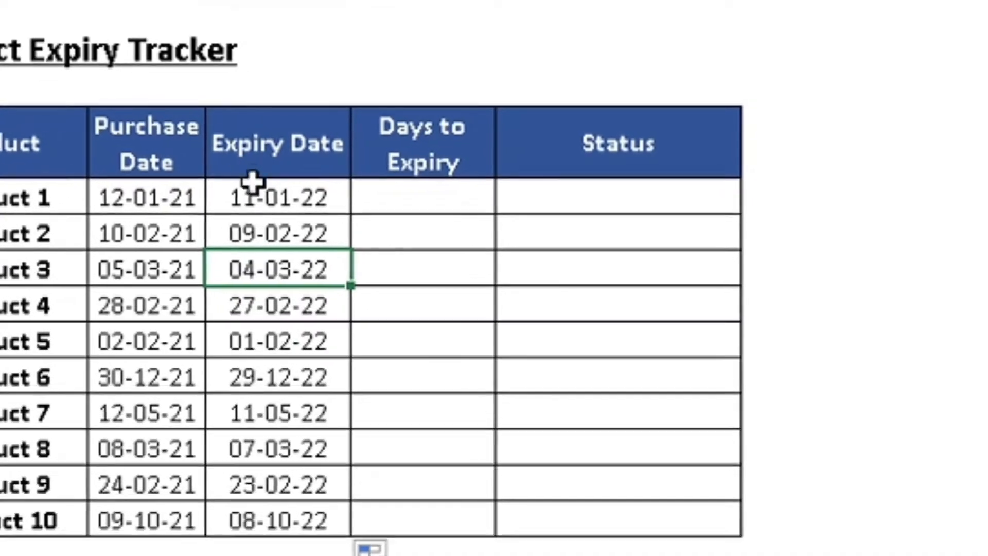
Calculate Product 1's days to expiry in E5 with the formula =D5-Today()
left_click(408, 197)
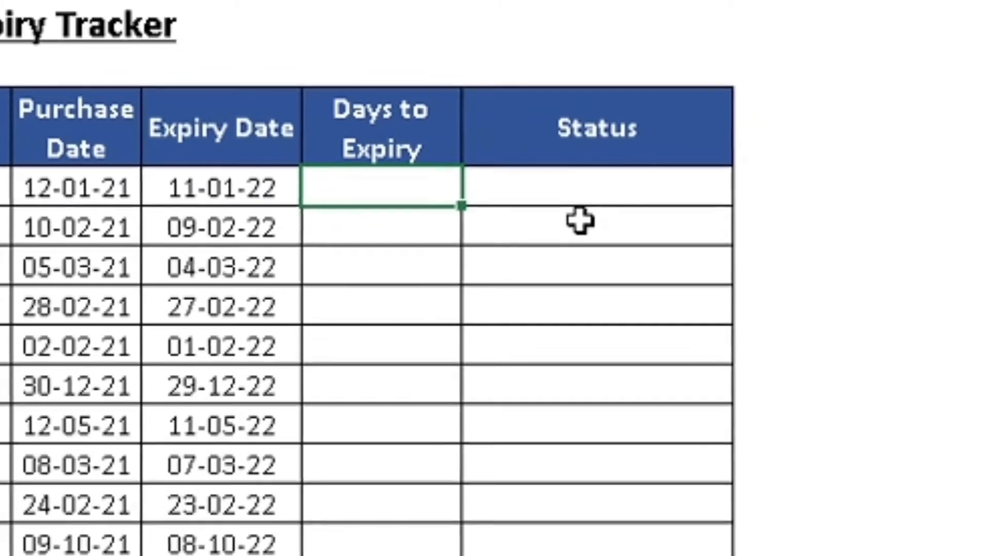
type("=D5")
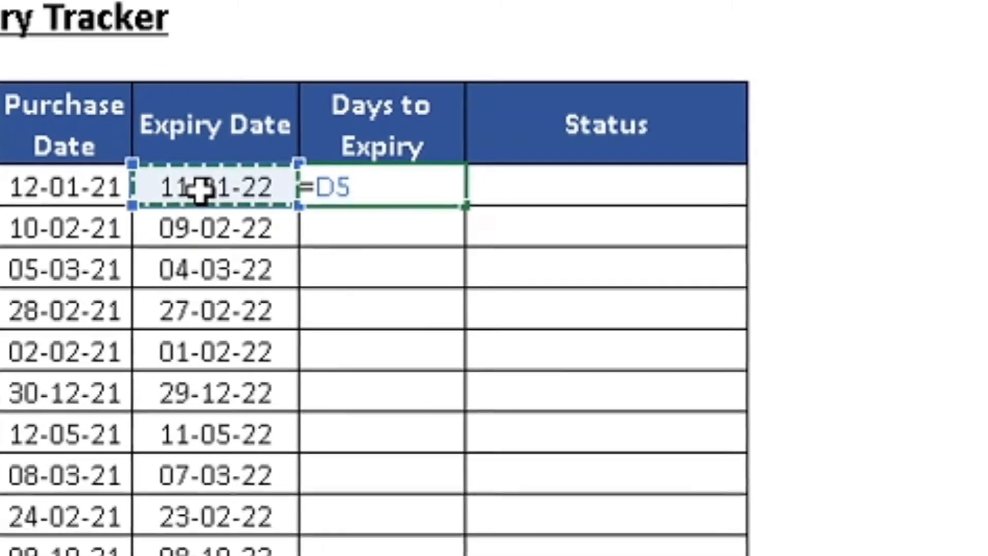
type("-")
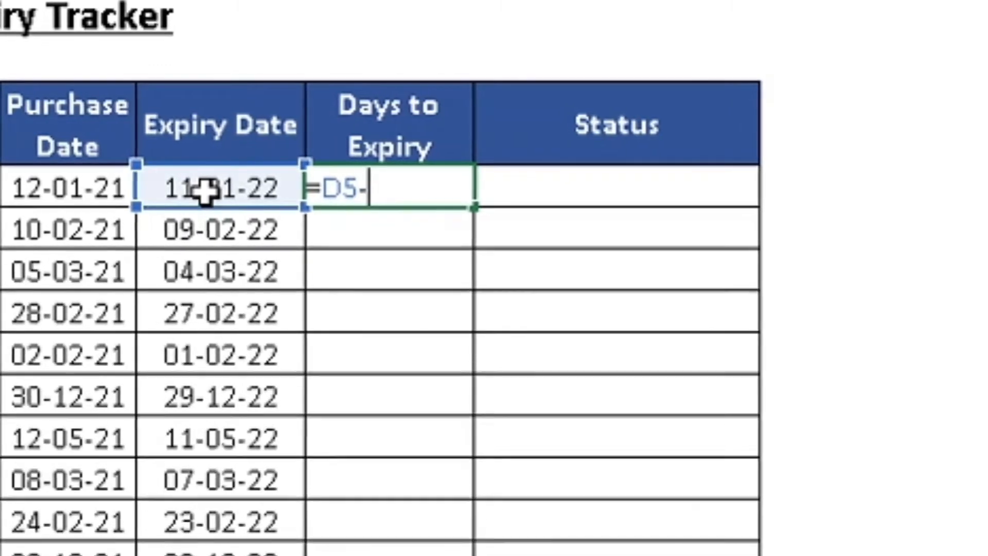
type("Toda")
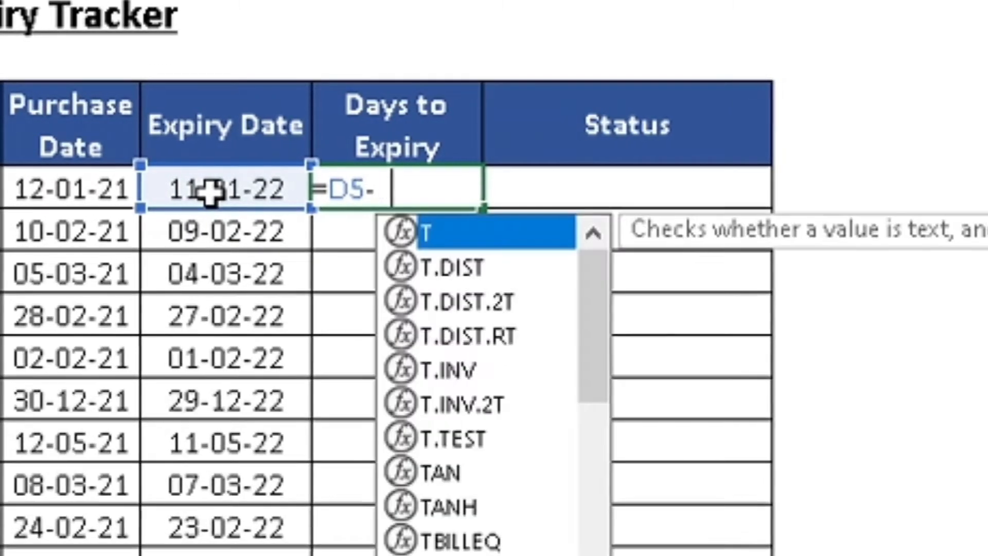
type("y(")
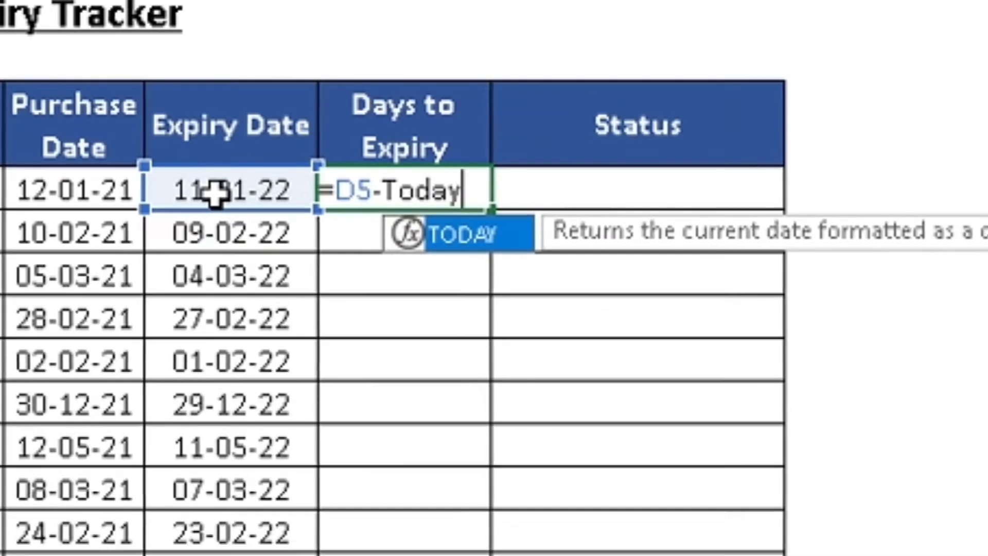
type(")")
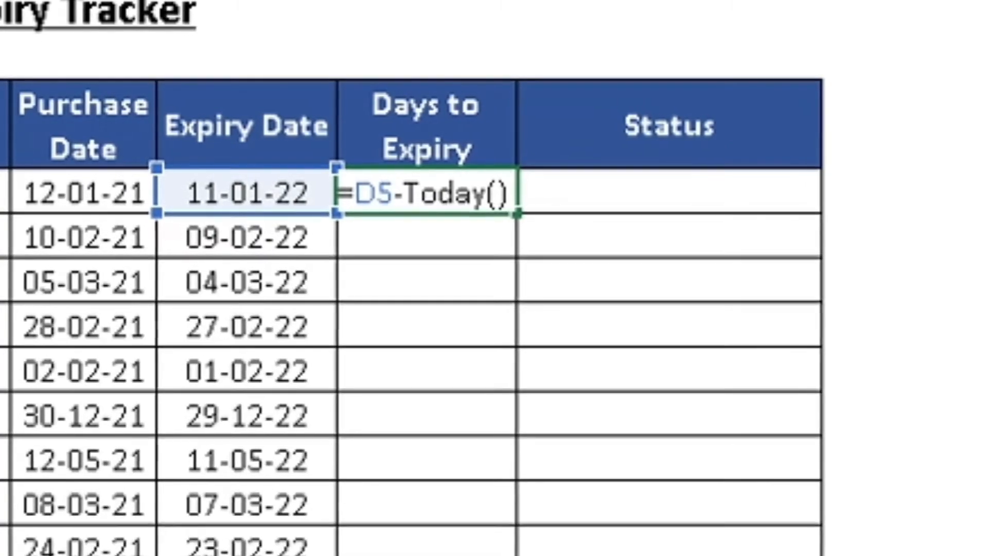
key("Return")
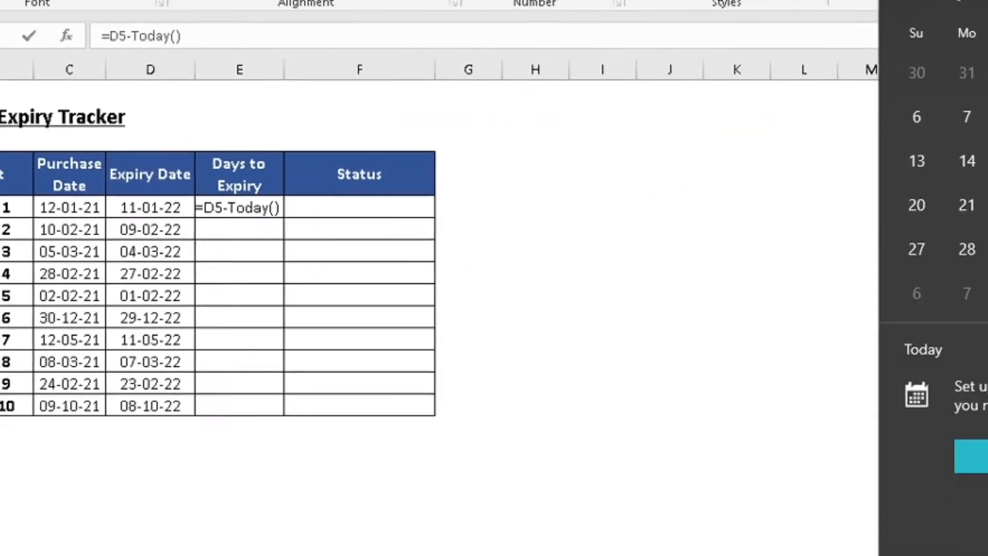
left_click(907, 549)
left_click(907, 549)
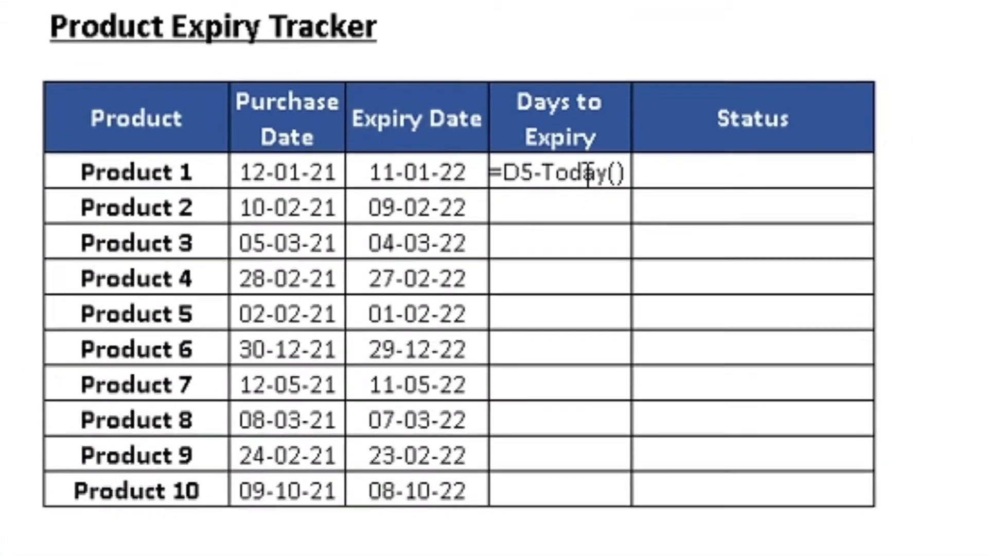
double_click(416, 210)
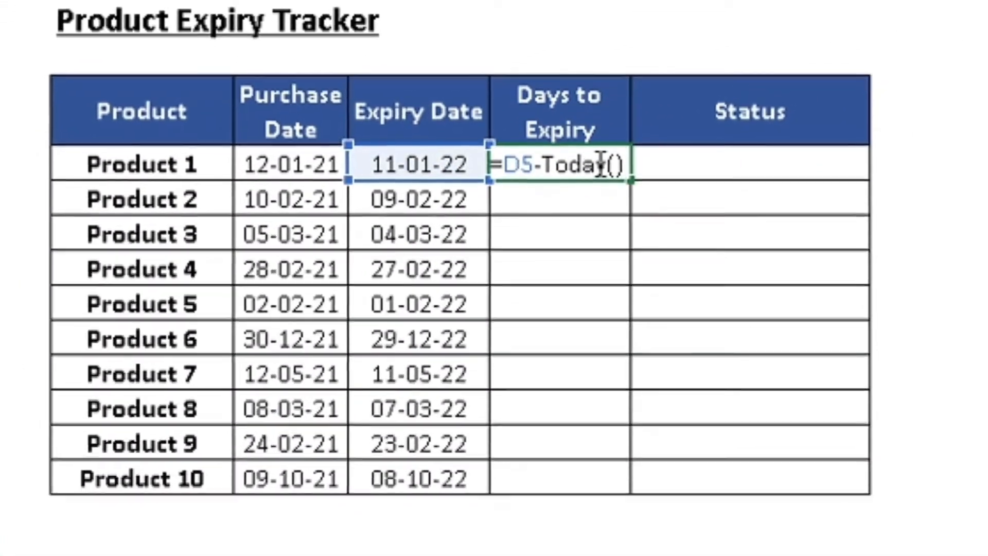
key("Return")
left_click(597, 144)
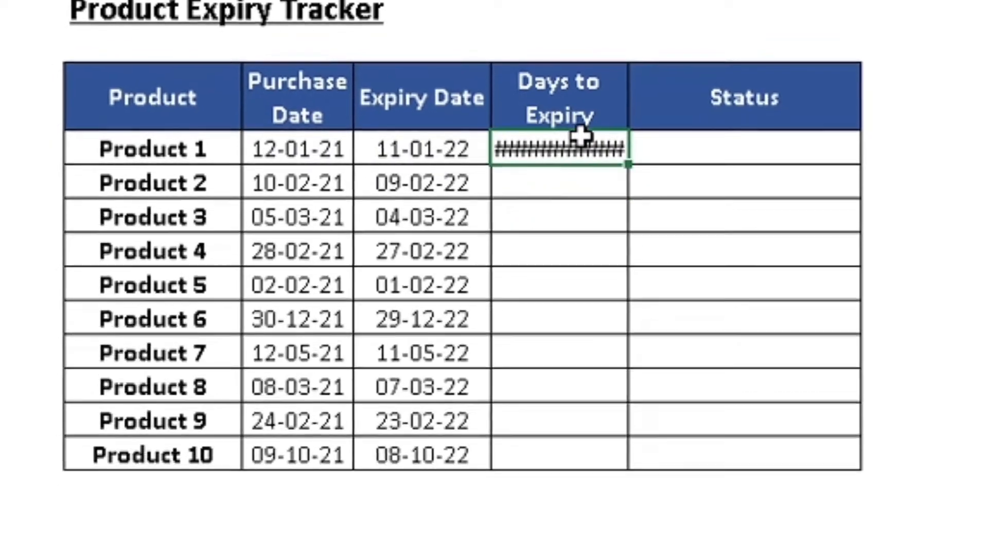
Try different widths for the Days to Expiry column to make the result in E5 fit
double_click(626, 1)
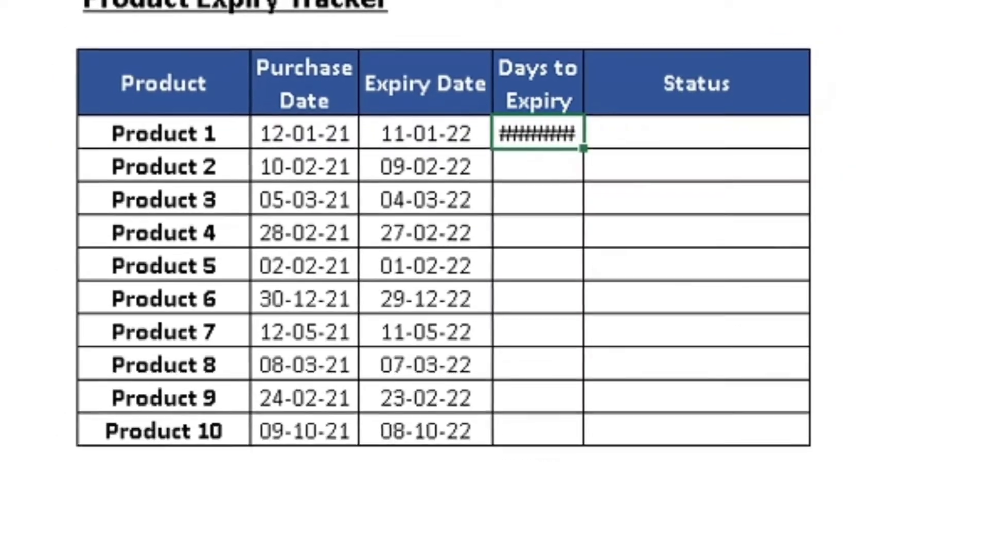
left_click_drag(583, 1, 669, 1)
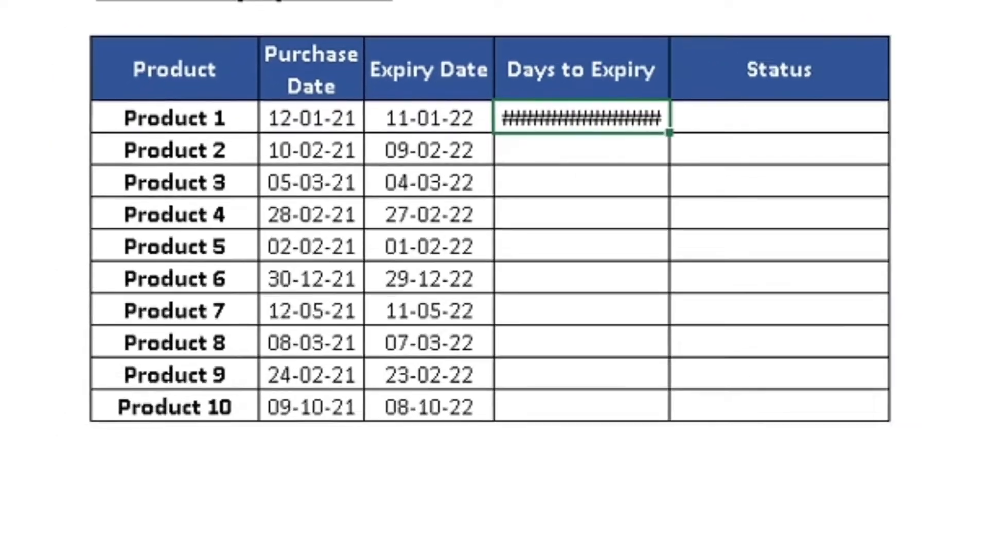
mouse_move(595, 119)
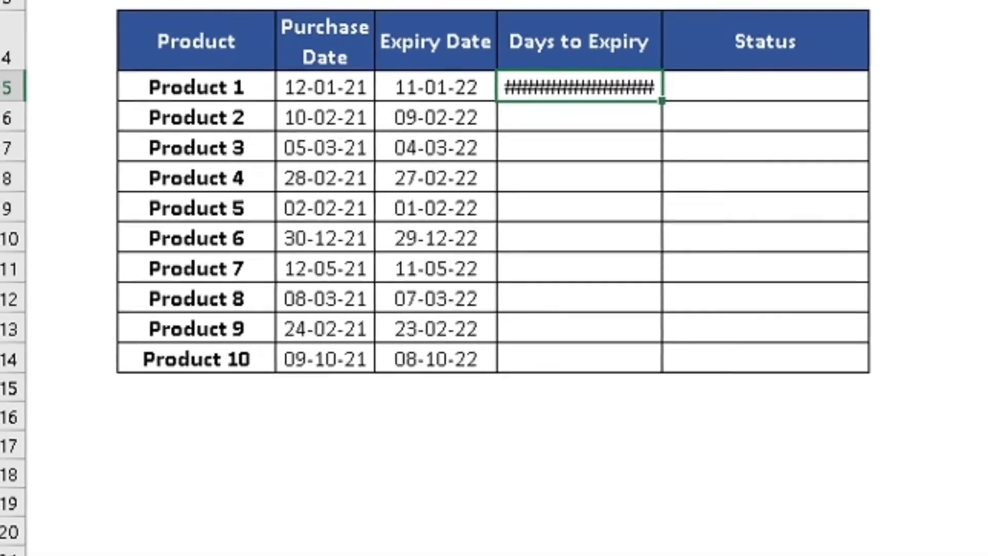
left_click_drag(663, 1, 620, 1)
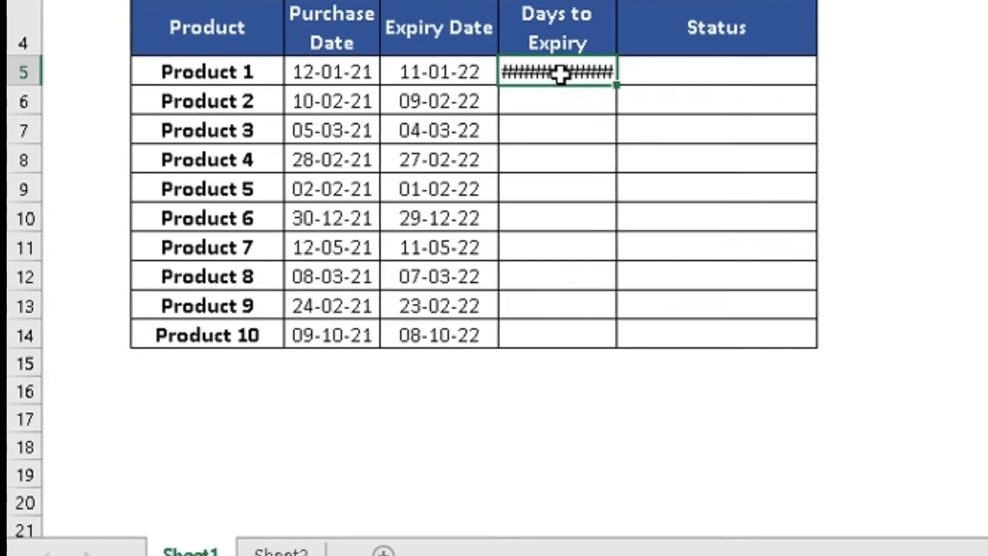
Set the number format of E5 to General and fill its formula down to E14
right_click(564, 75)
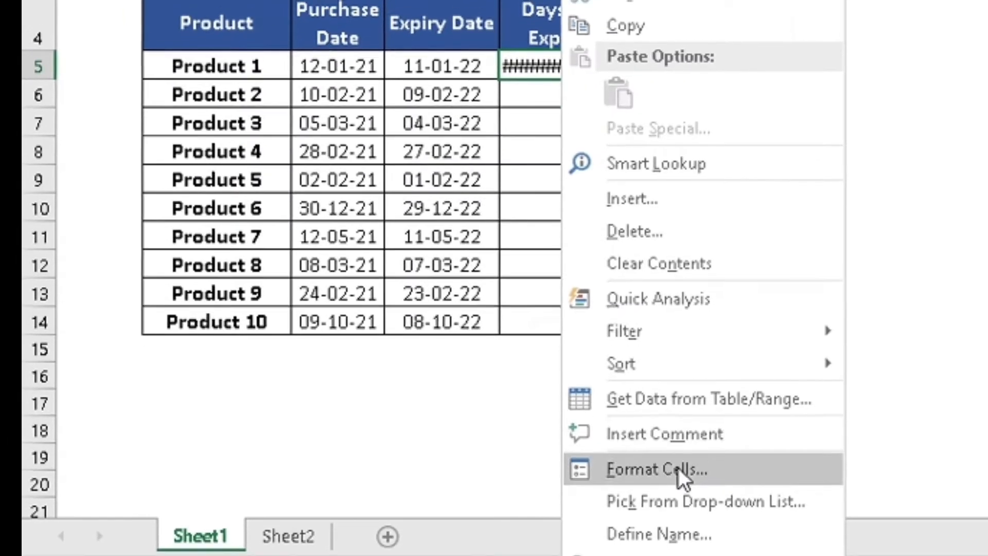
left_click(678, 468)
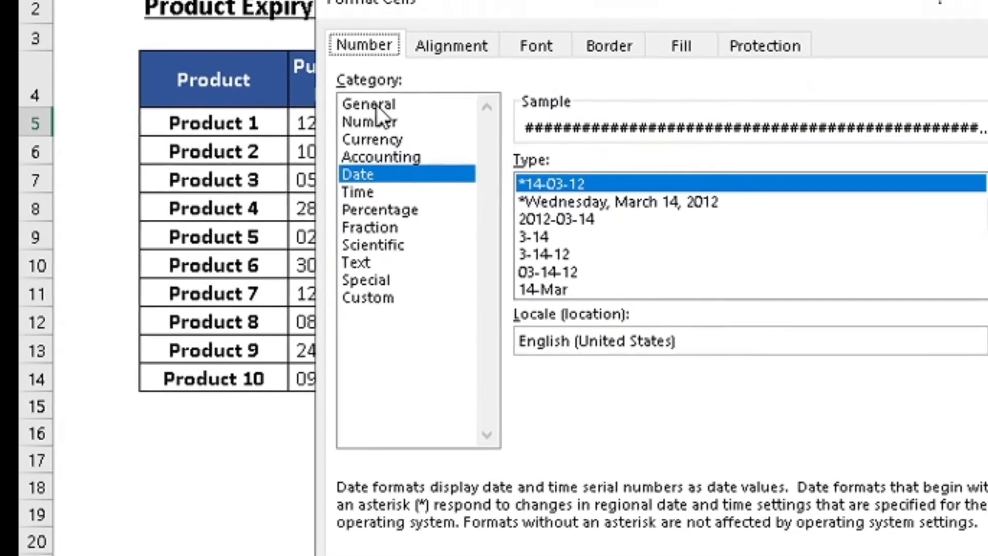
left_click(376, 105)
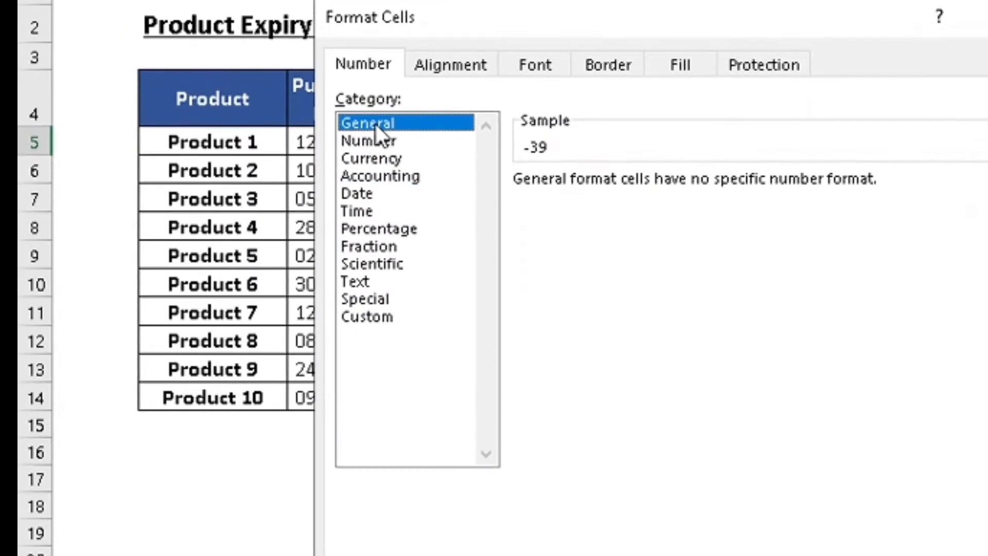
key("Return")
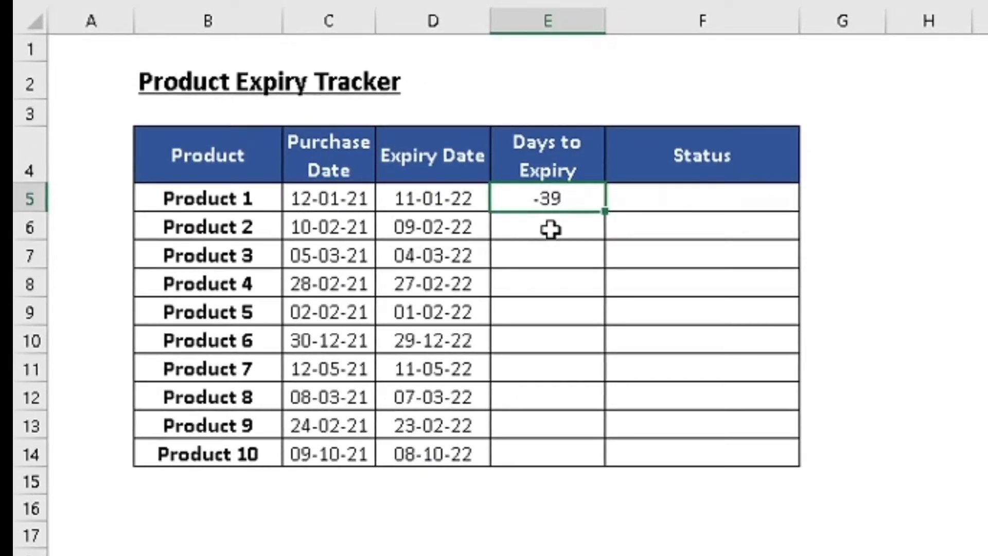
double_click(601, 218)
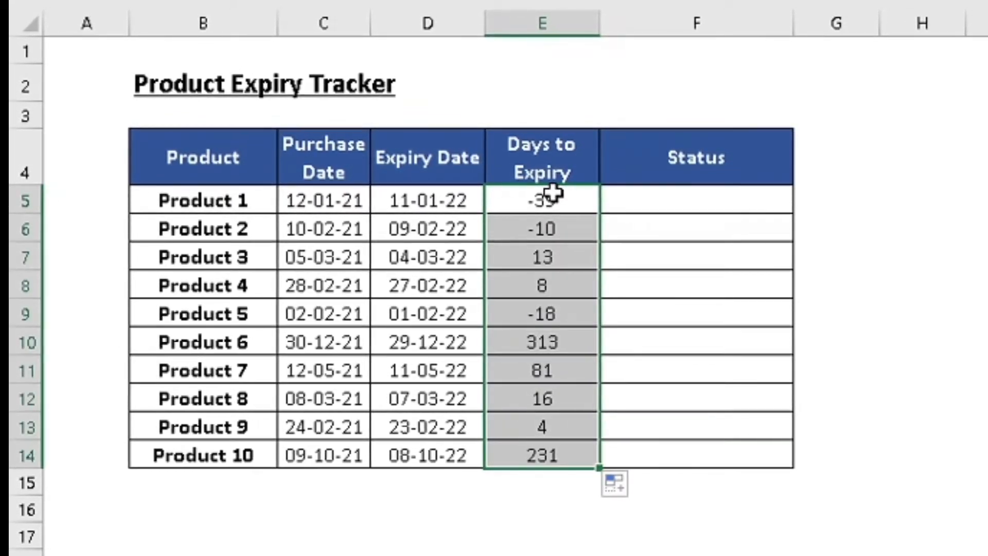
left_click_drag(551, 196, 565, 454)
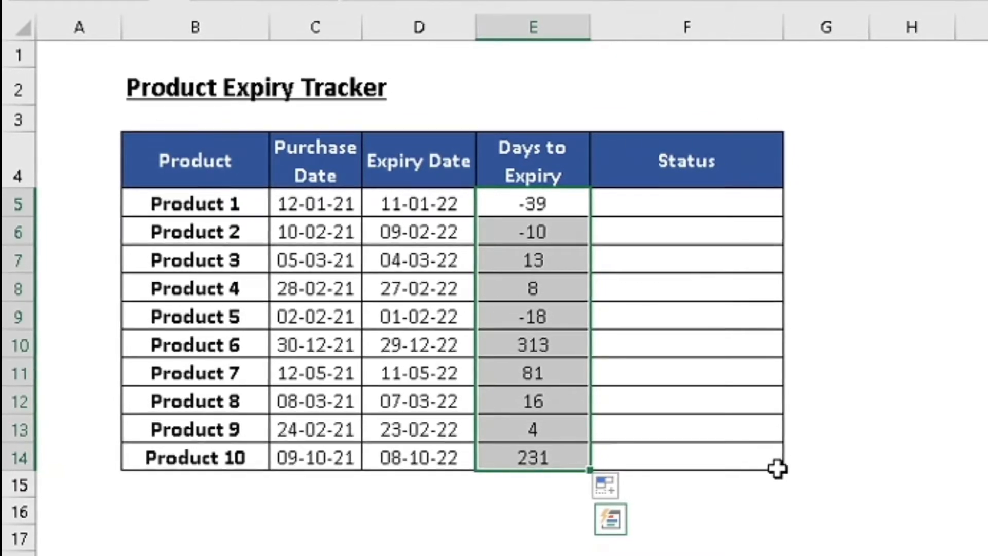
Calculate Product 1's status in F5 with the formula =IF(E5<0,"Expired",IF(E5<=15,"Expiring Soon","Active"))
left_click(677, 165)
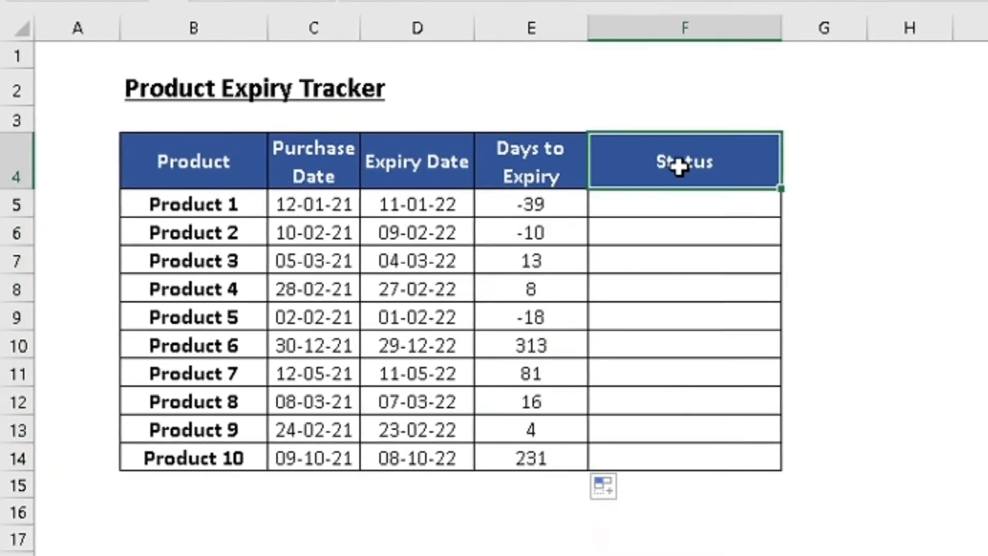
left_click(638, 210)
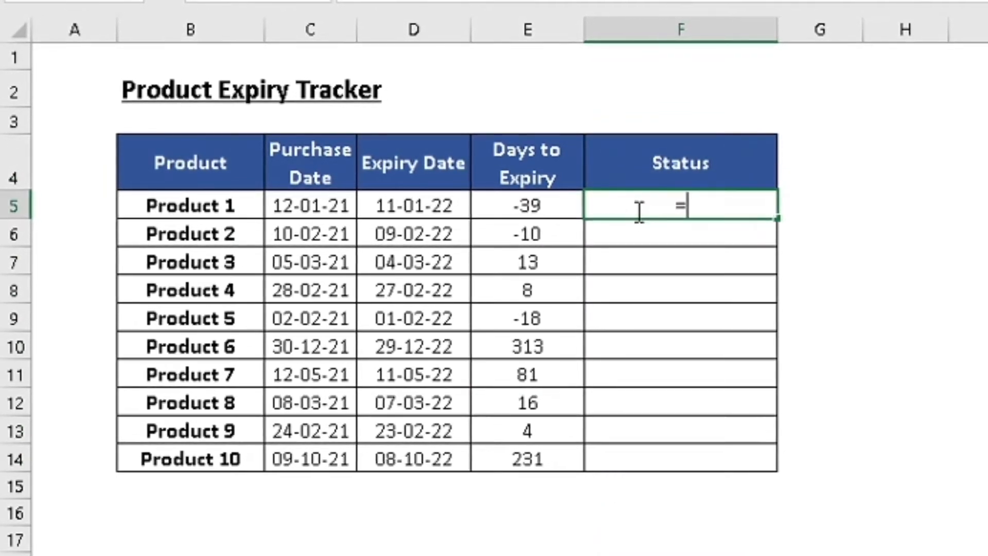
type("=if")
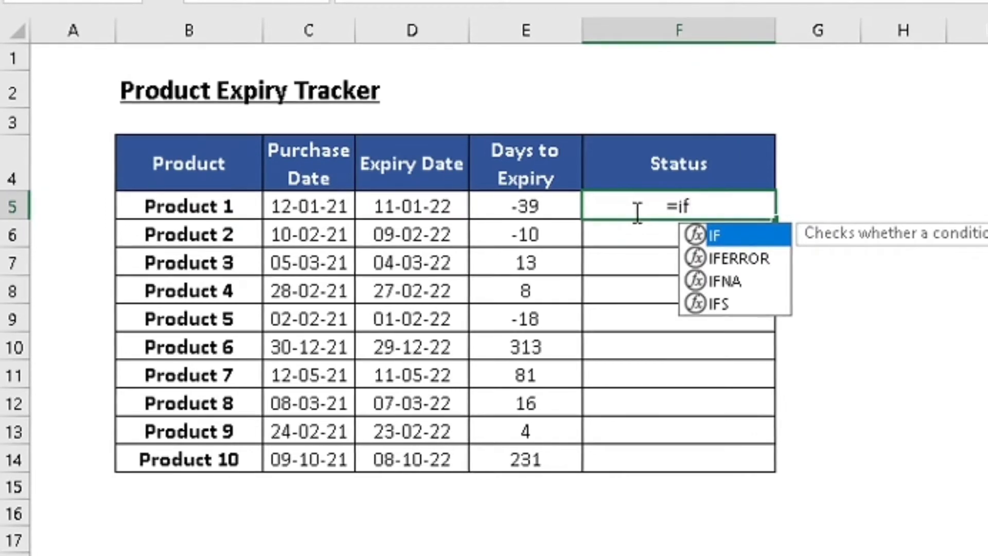
type("(")
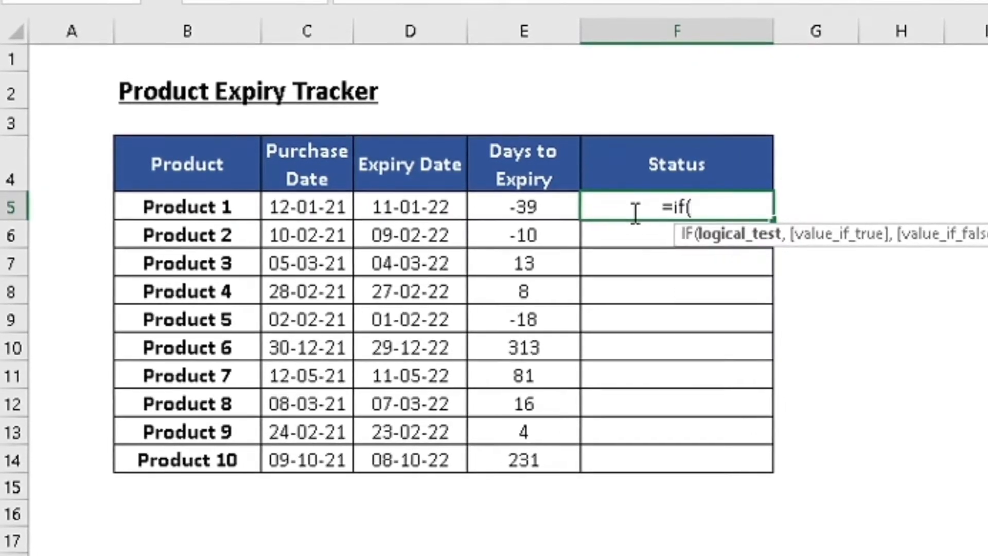
left_click(512, 213)
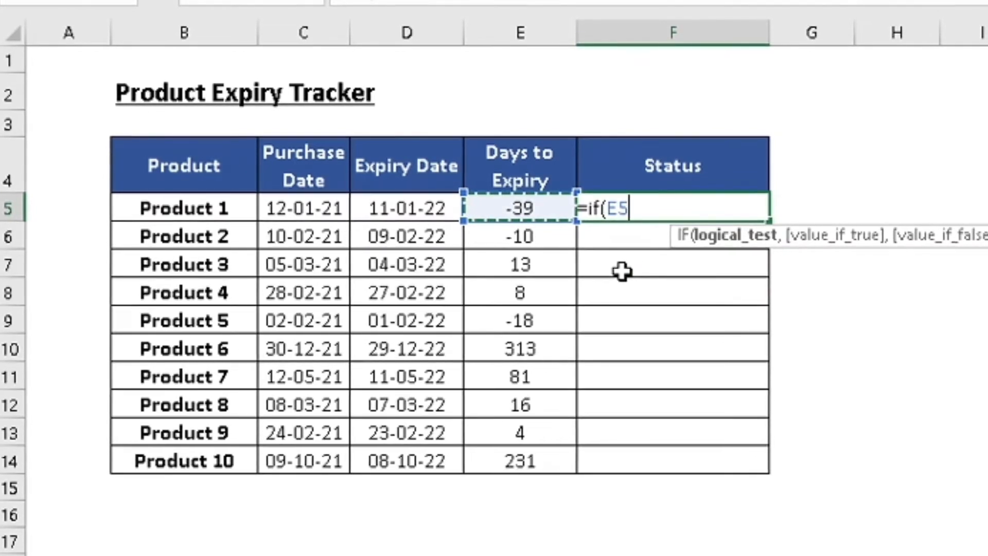
type("<")
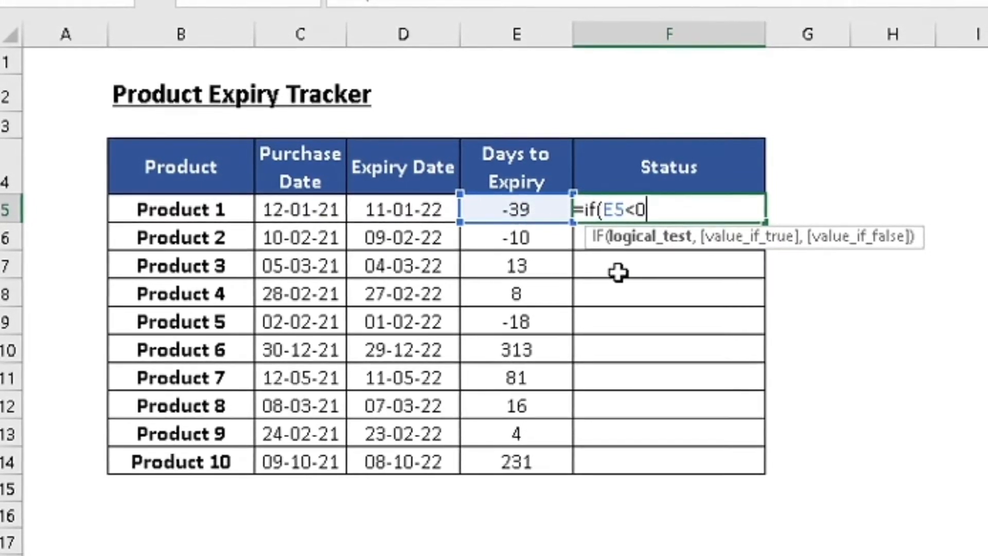
type("0")
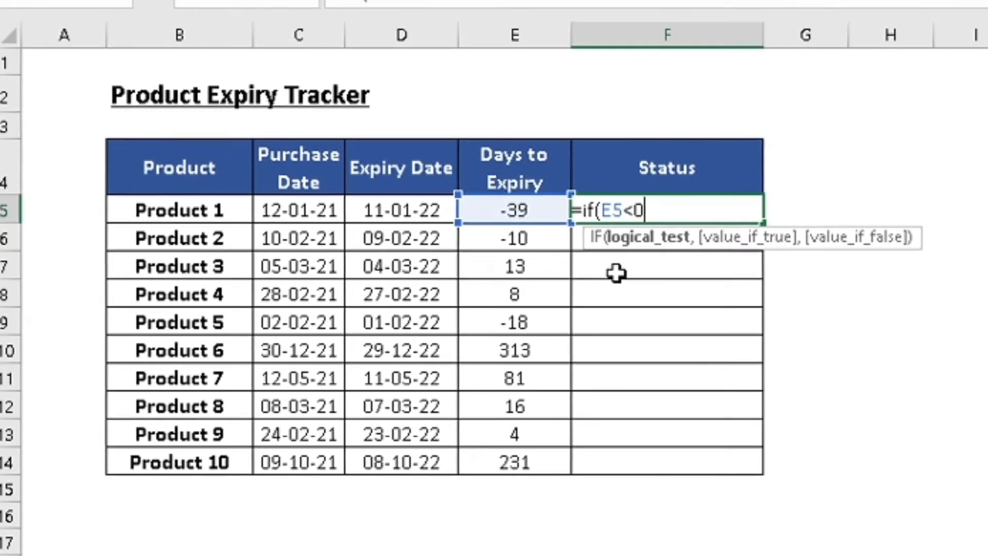
type(",")
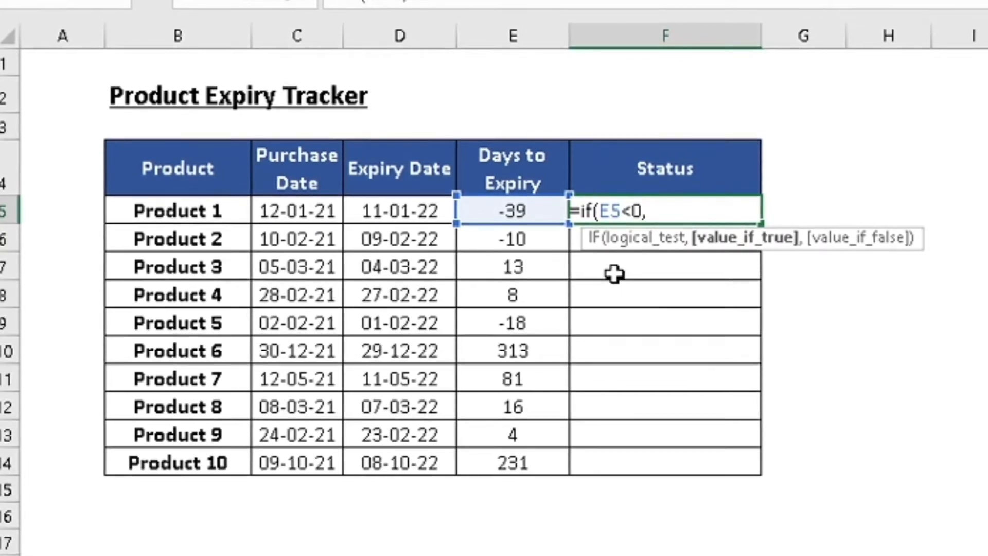
type("\"")
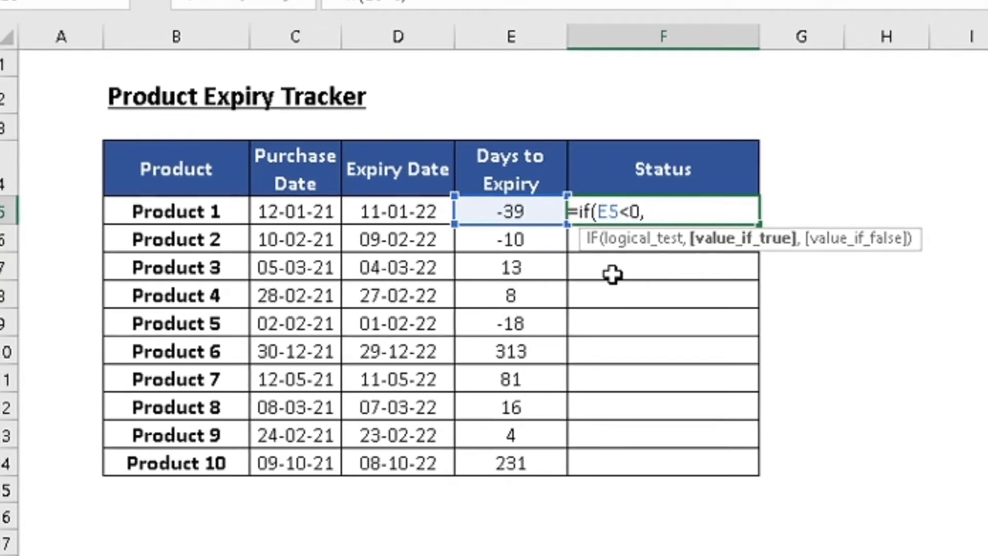
type("Exp")
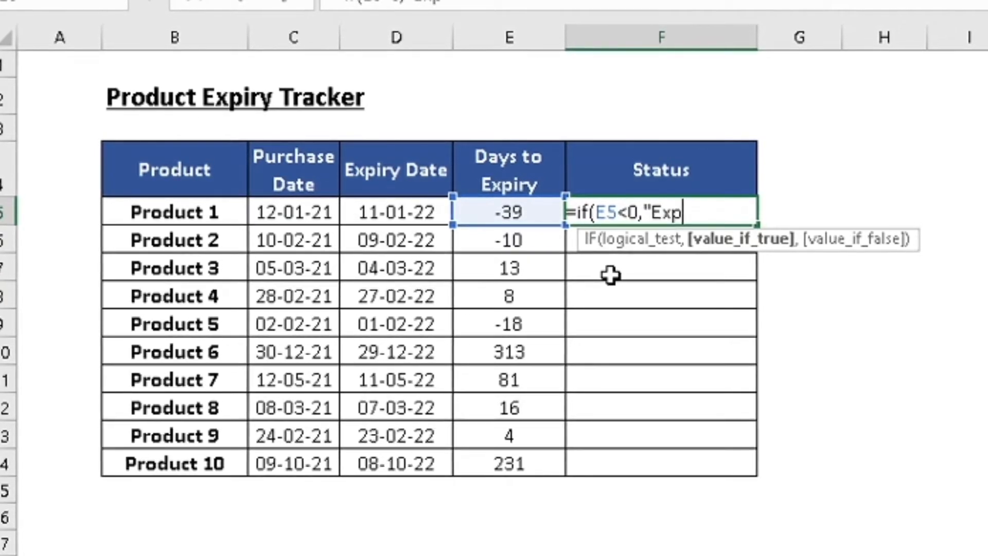
type("ired\",")
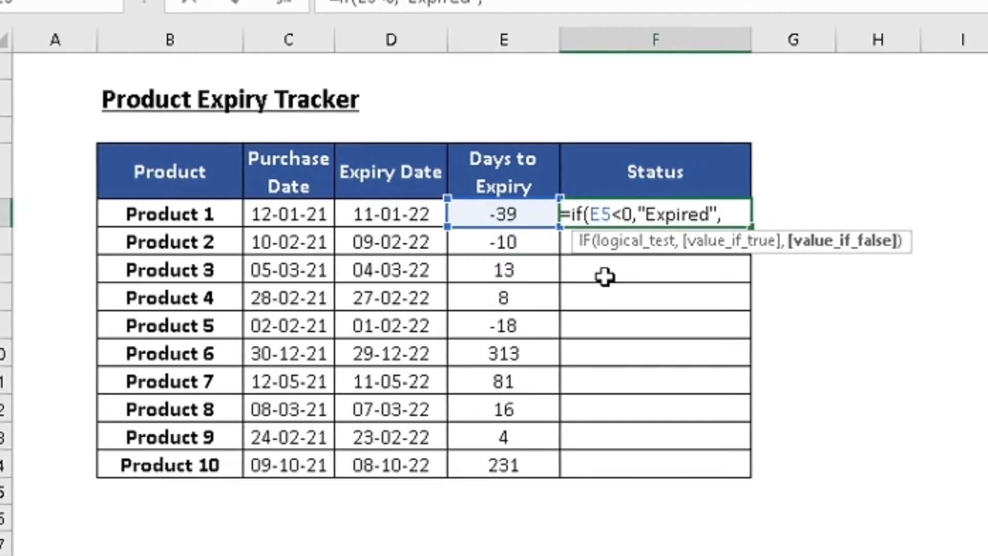
type("if(E5")
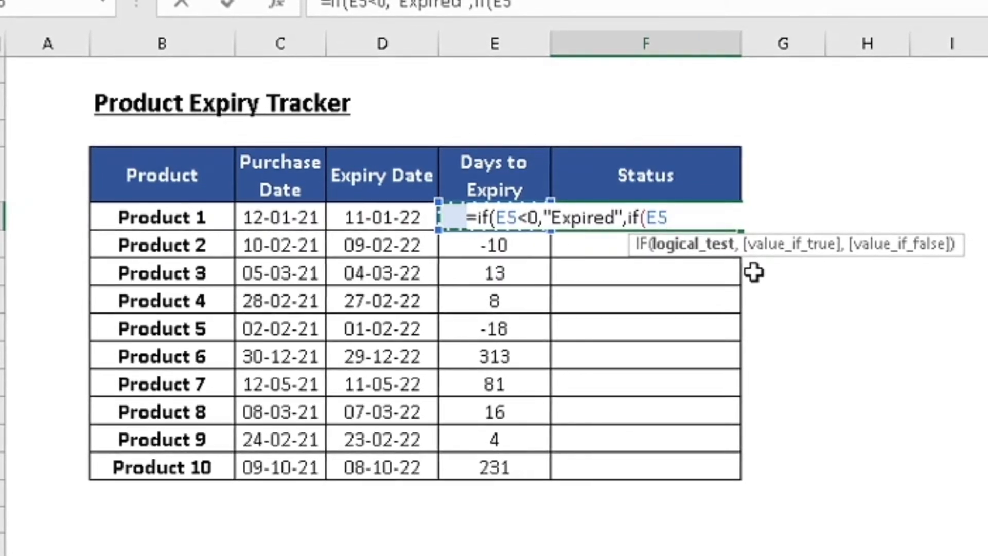
type("<")
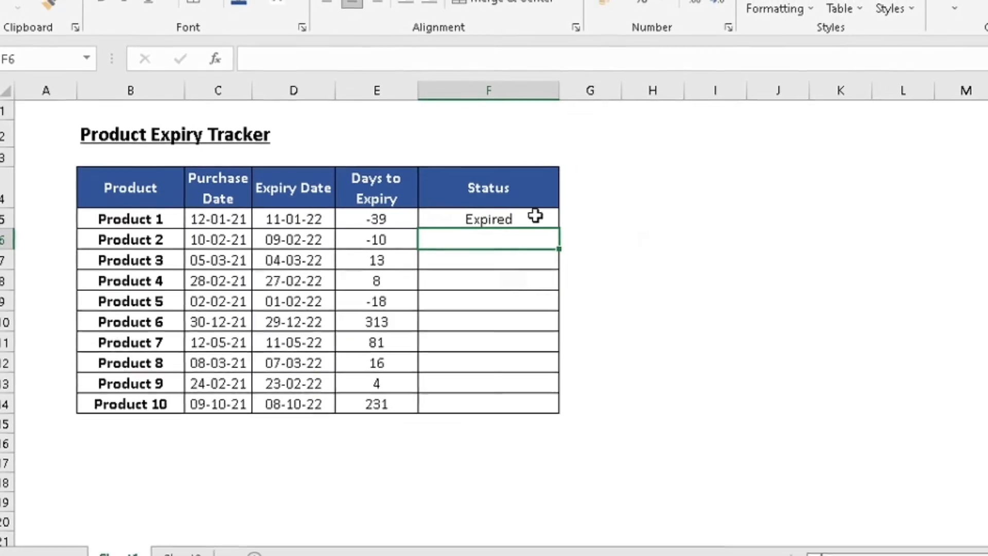
Fill the status formula from F5 down through the row of Product 10 in F14
left_click(535, 218)
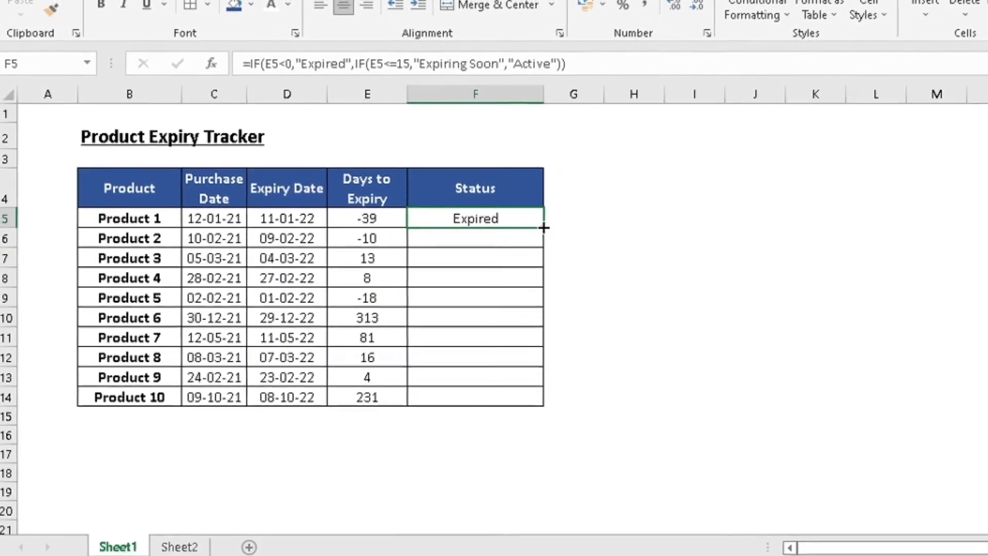
double_click(547, 227)
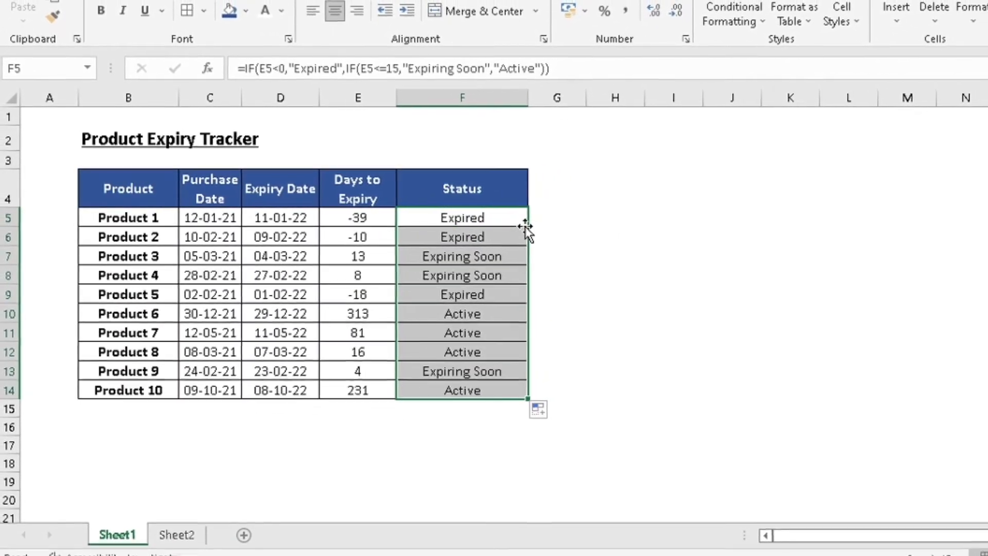
left_click(458, 256)
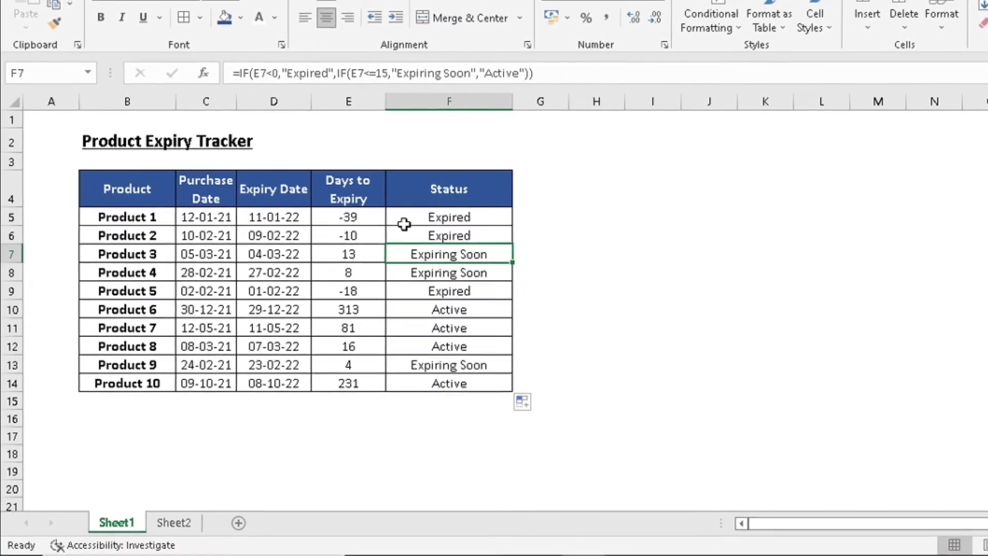
left_click(275, 236)
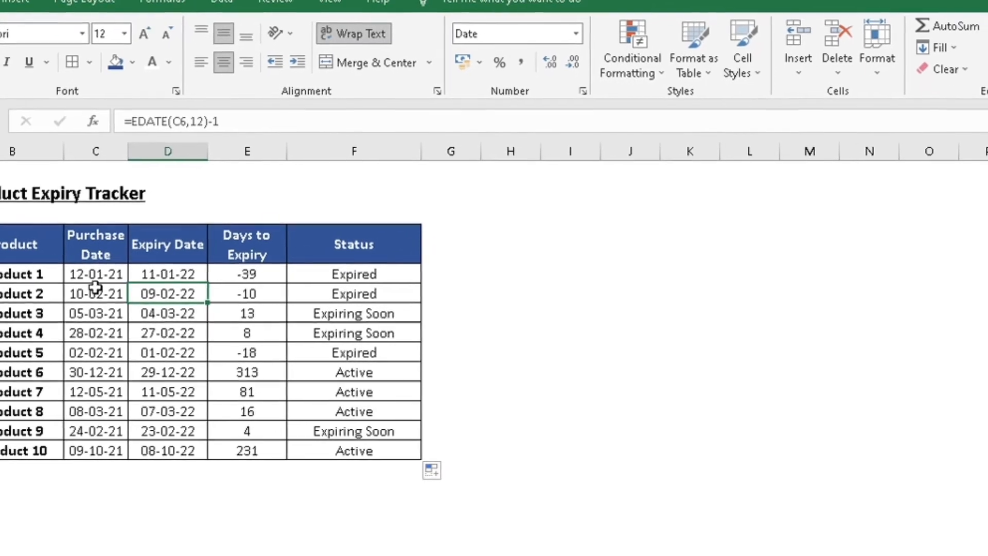
Create a conditional formatting rule for the product rows B5:F14 that uses a formula to determine which cells to format
left_click_drag(57, 271, 418, 452)
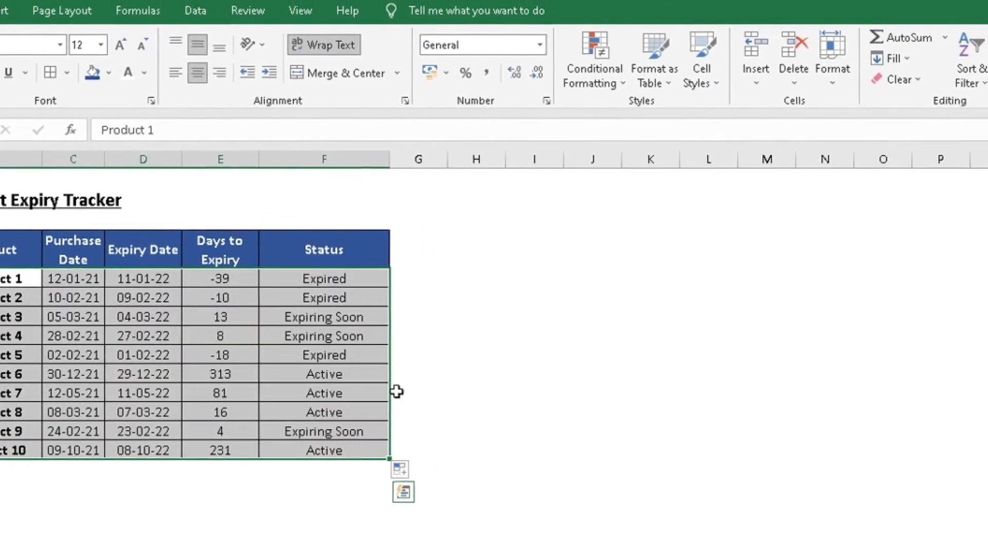
left_click(607, 56)
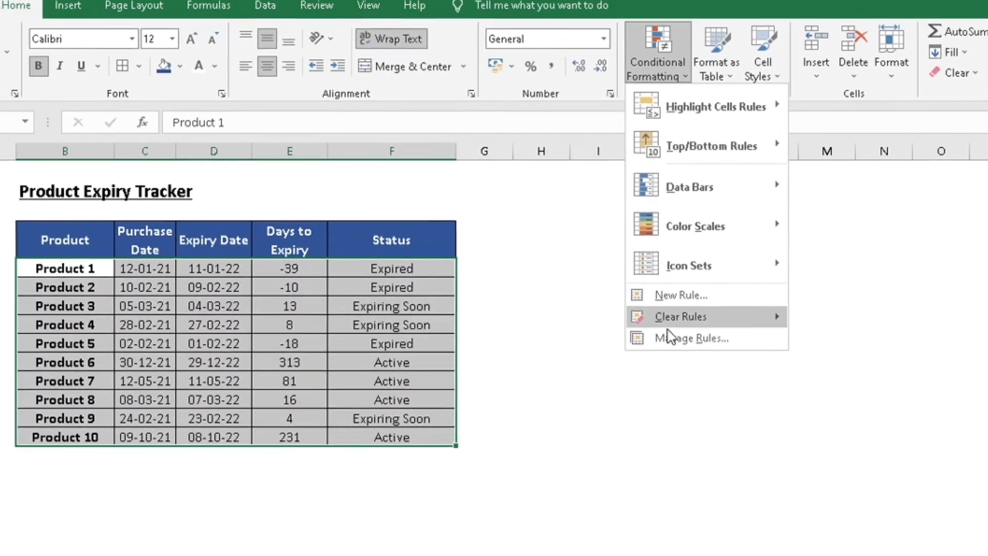
left_click(643, 301)
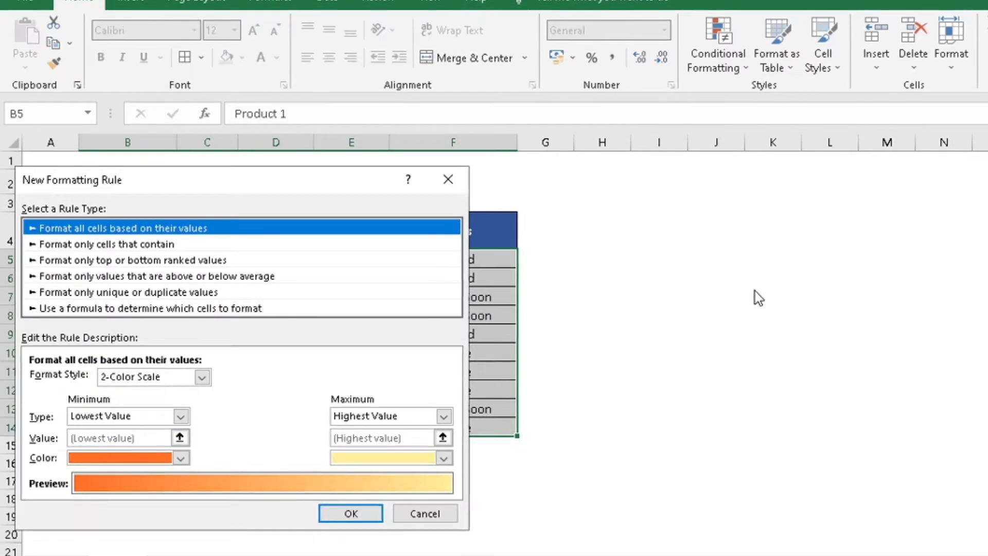
left_click(152, 307)
left_click(108, 379)
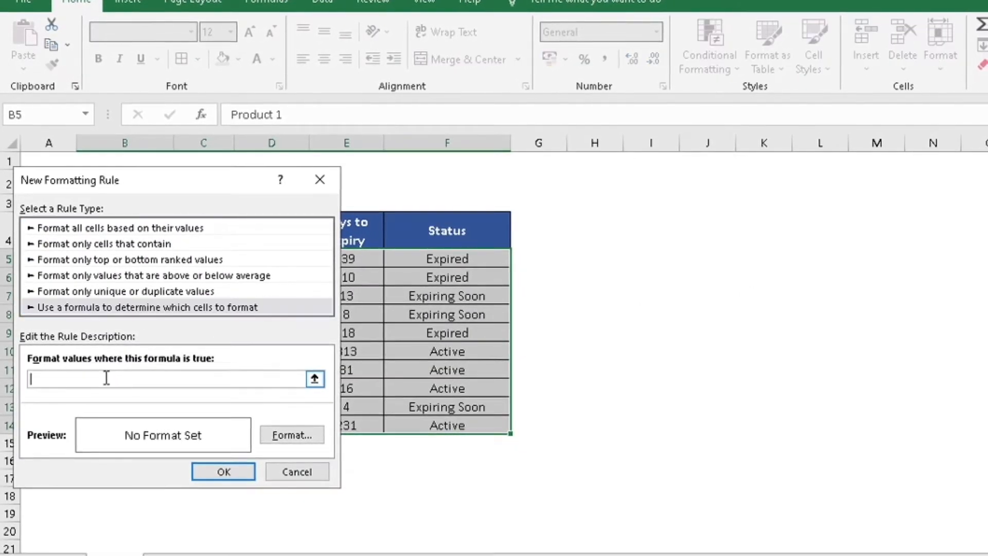
Set the rule's formula to =$F5="Expired", with only the column reference kept absolute
type("=")
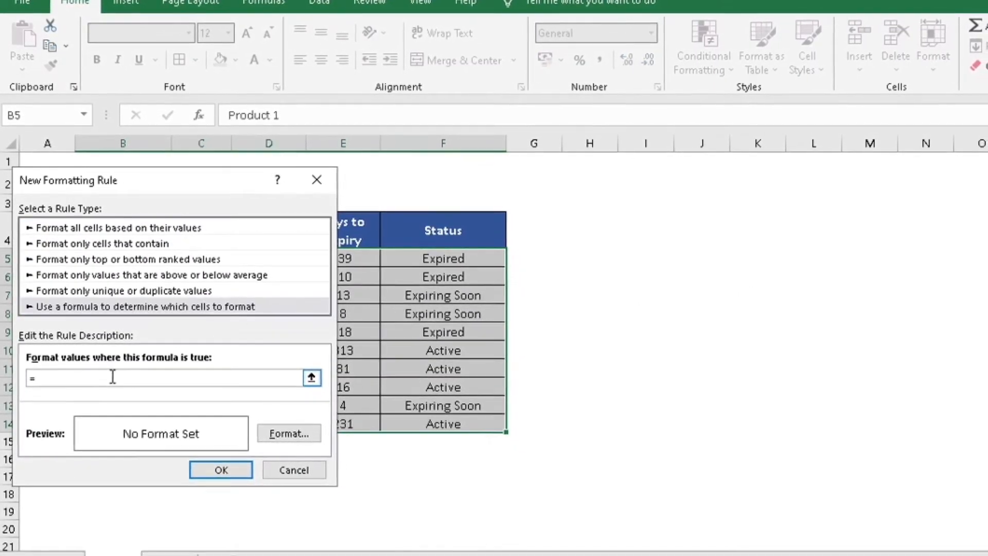
left_click(433, 262)
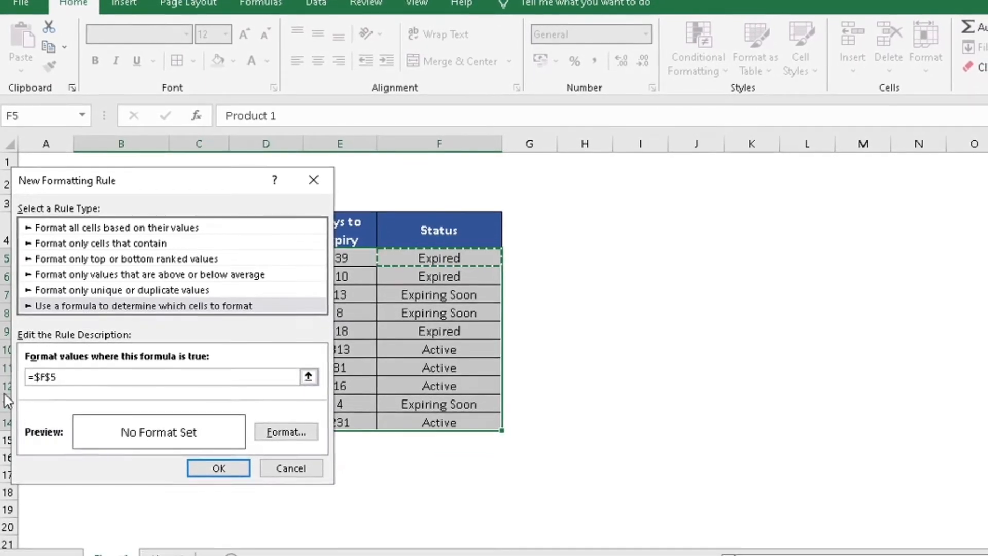
left_click(52, 381)
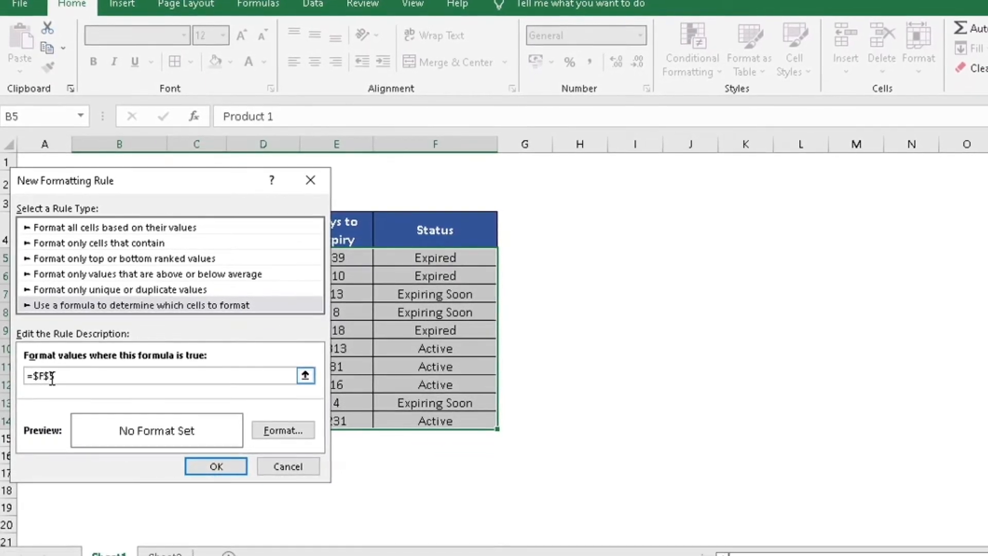
key("BackSpace")
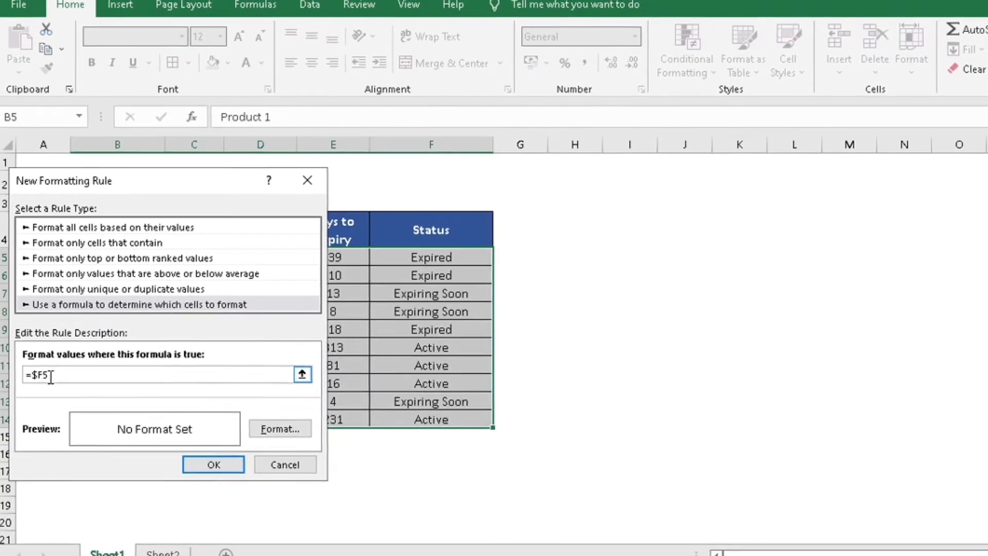
key("Right")
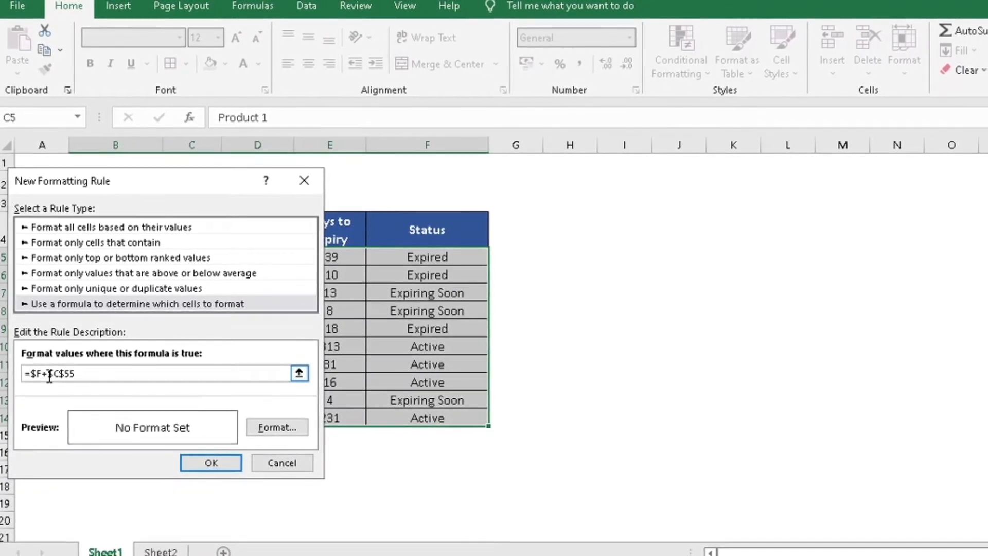
key("ctrl+z")
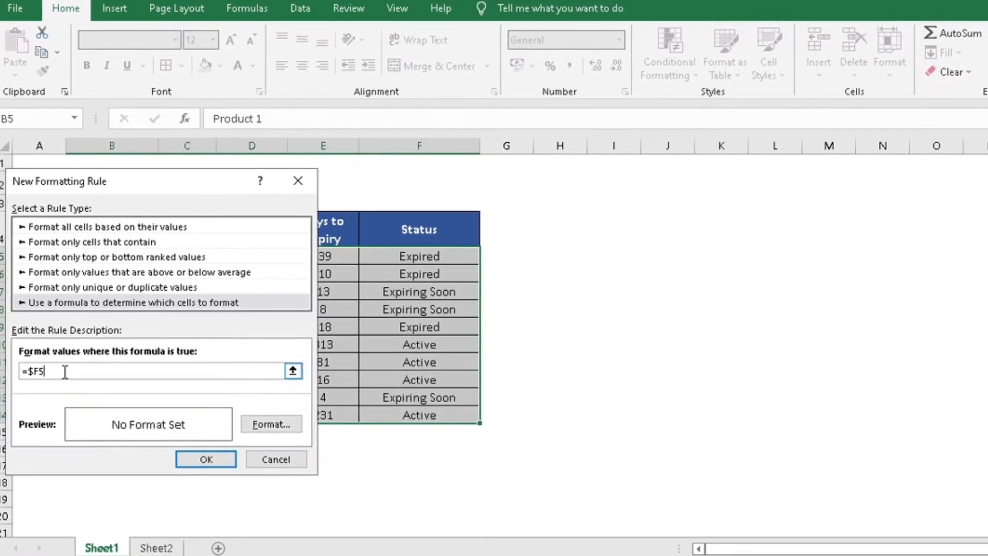
type("=")
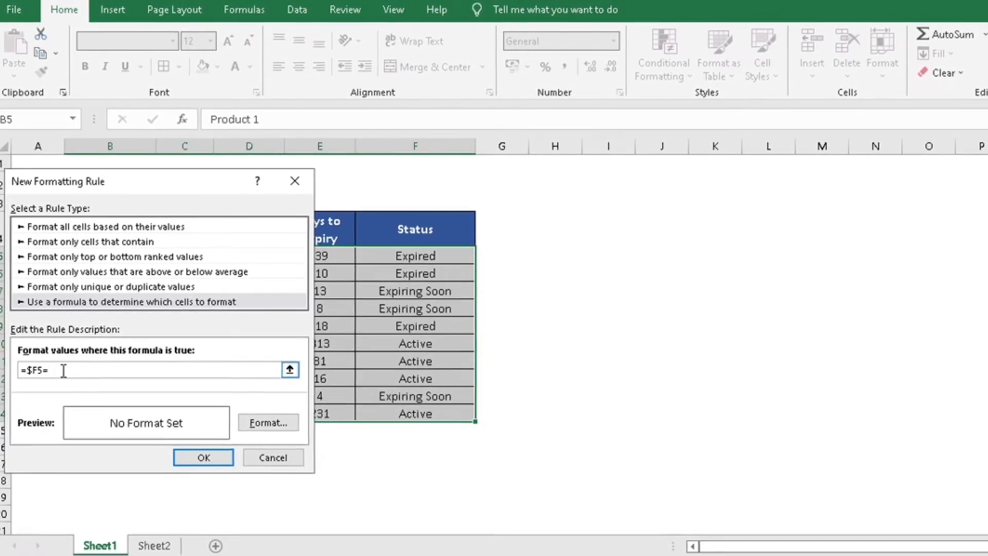
type("\"")
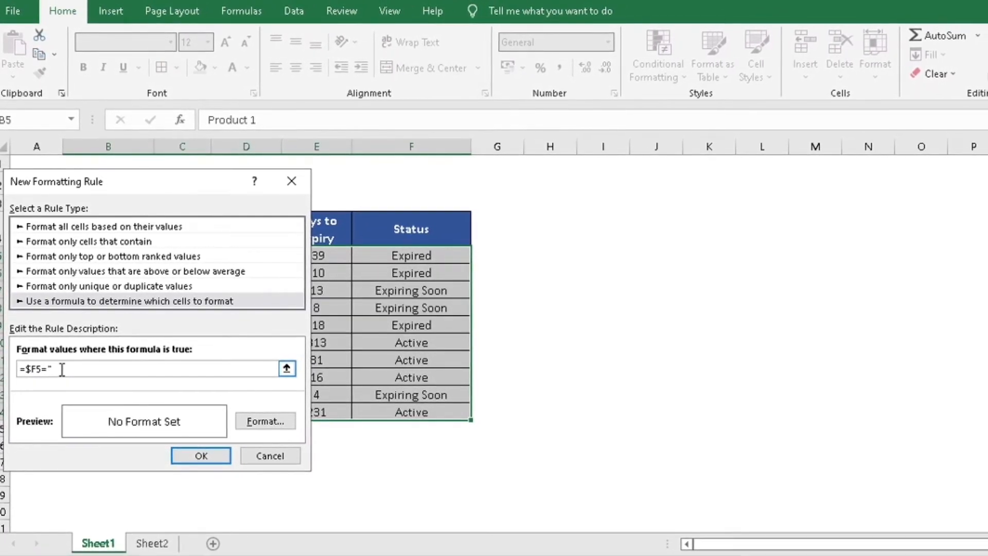
type("Expired\"")
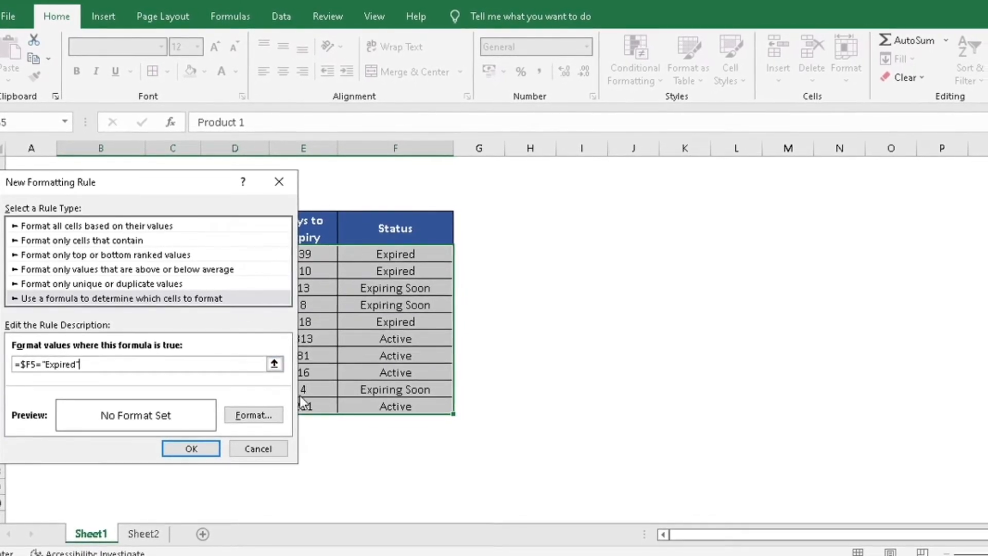
Give the "Expired" rule a red fill and bold font style, and apply it to the product rows
left_click(254, 415)
left_click(148, 139)
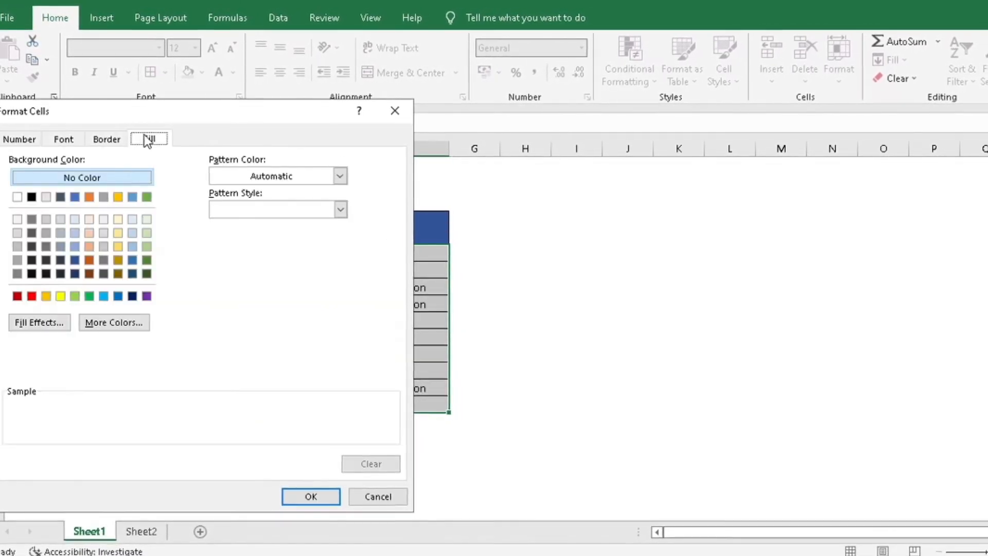
left_click(30, 297)
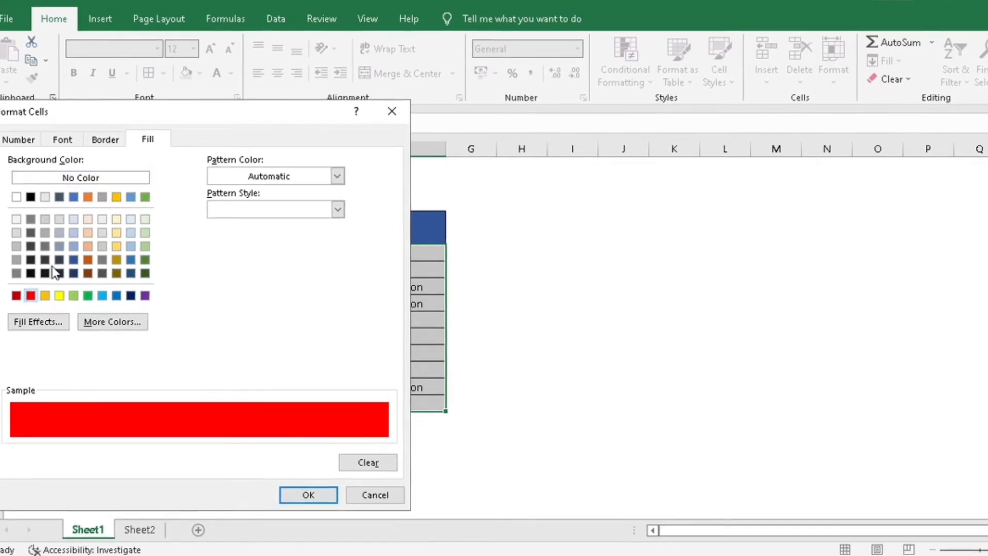
left_click(62, 140)
left_click(232, 211)
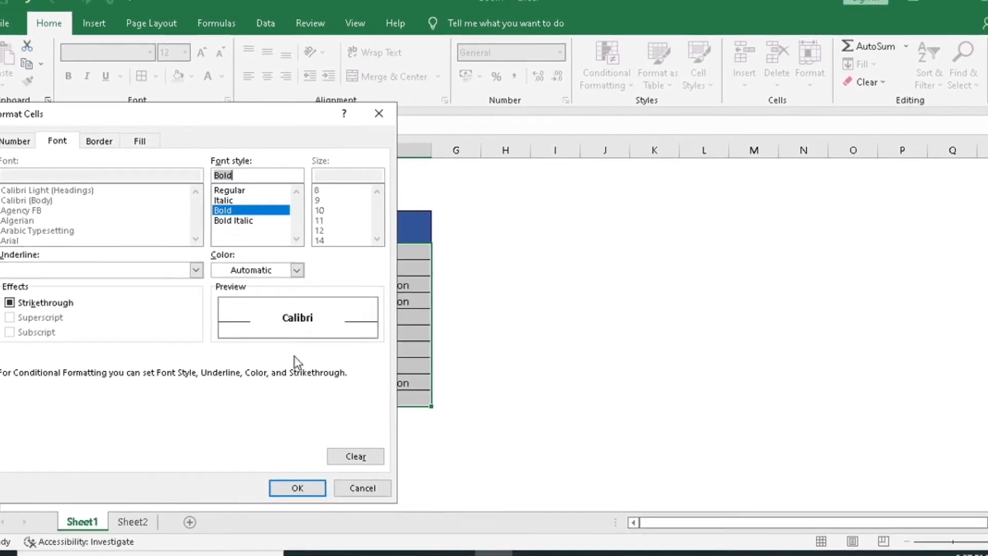
left_click(302, 487)
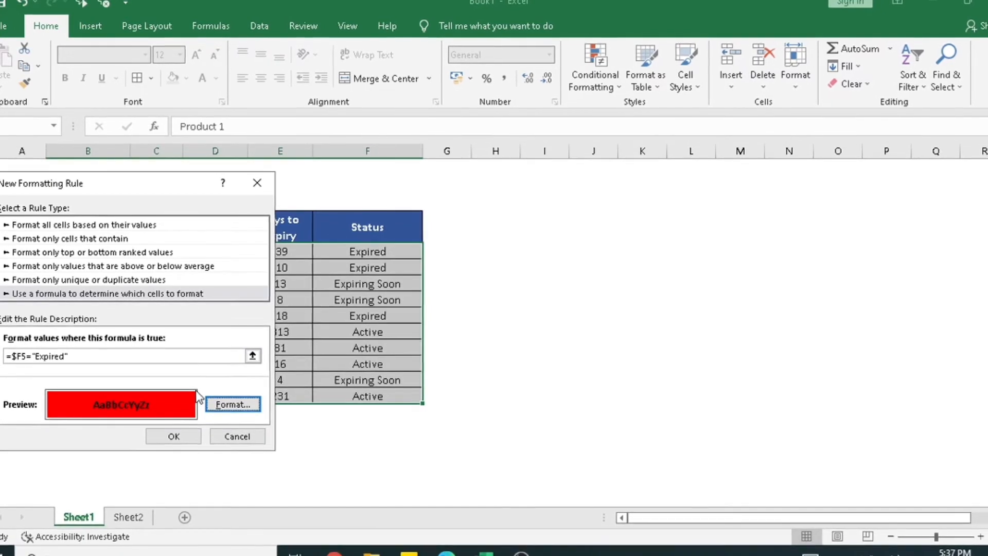
left_click(172, 432)
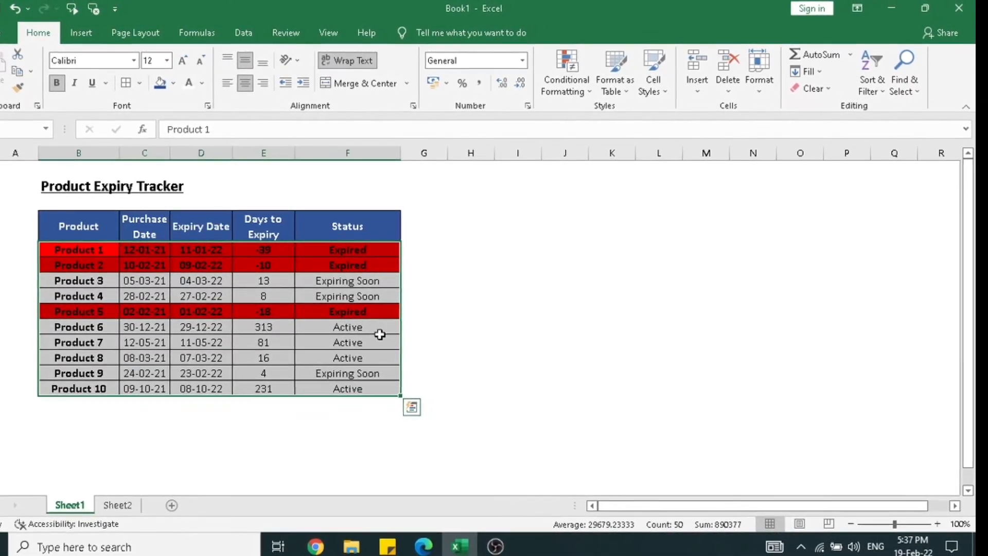
Create another conditional formatting rule for the product rows B5:F14 that uses a formula to determine which cells to format
left_click(380, 311)
left_click_drag(64, 253, 365, 388)
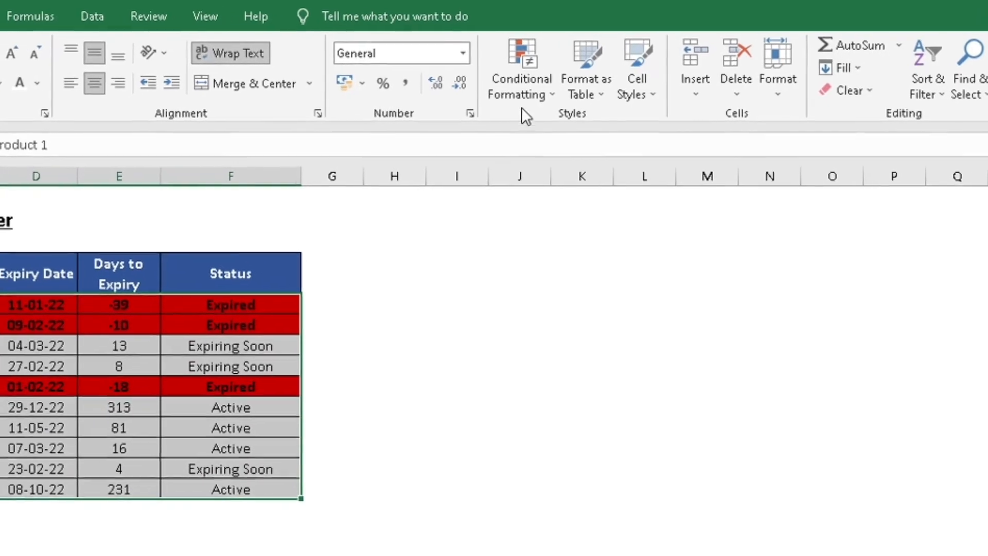
left_click(529, 88)
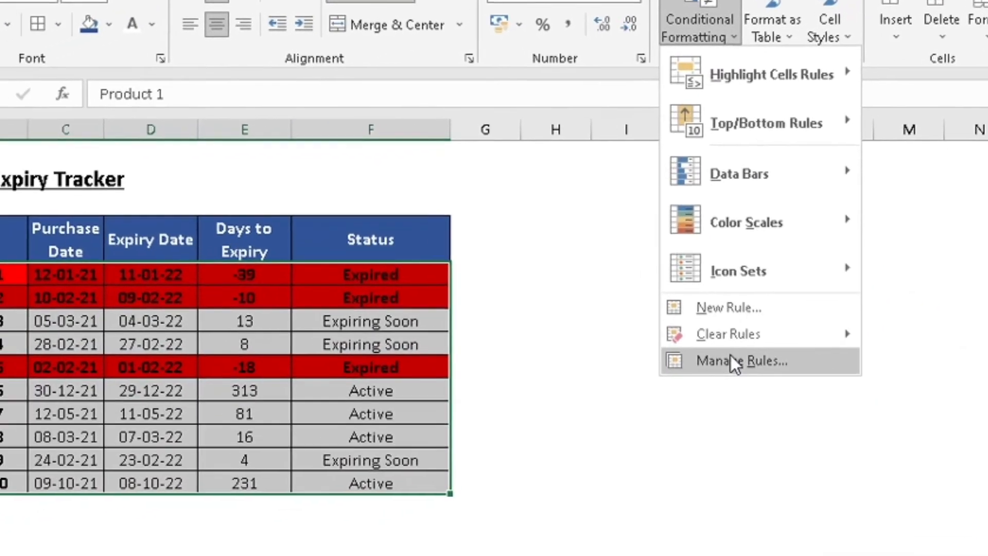
mouse_move(601, 315)
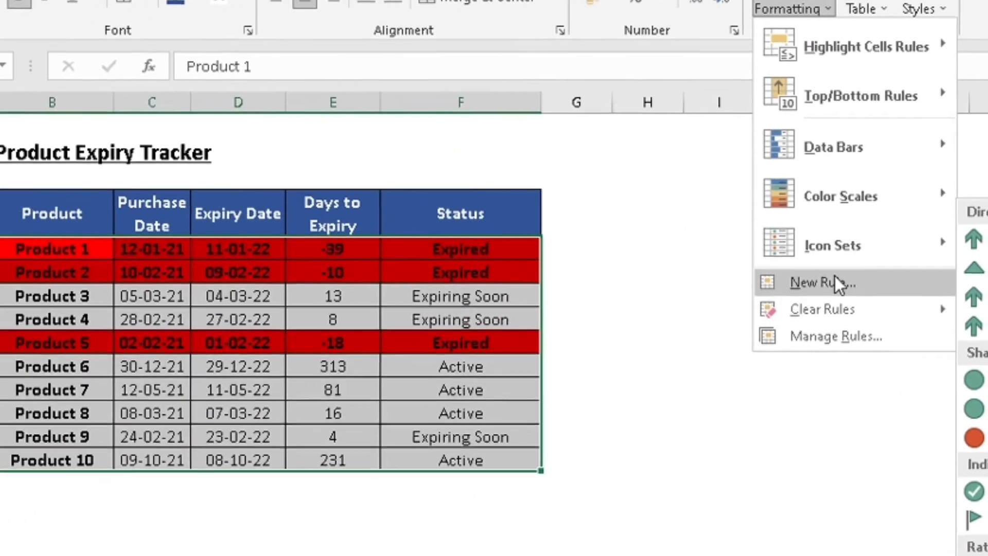
left_click(777, 295)
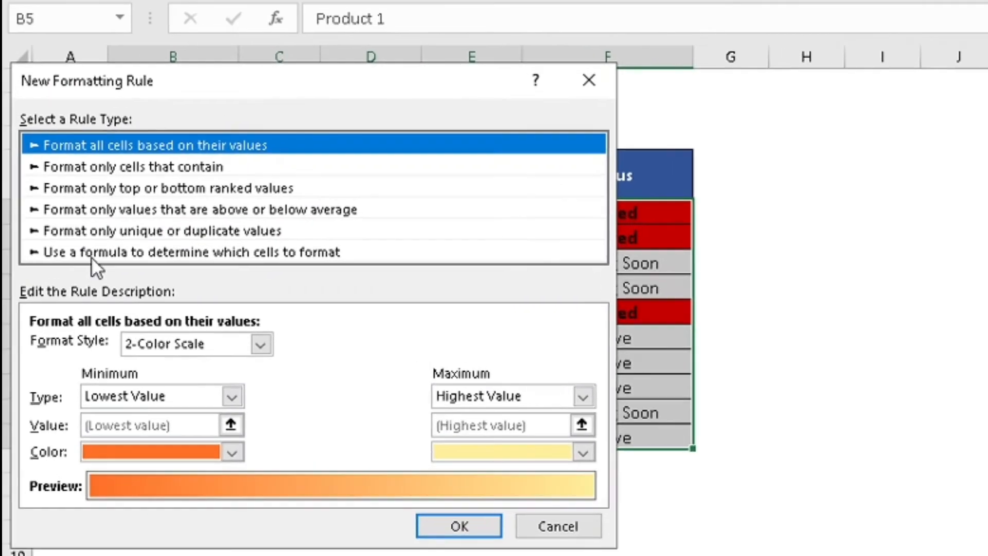
left_click(91, 255)
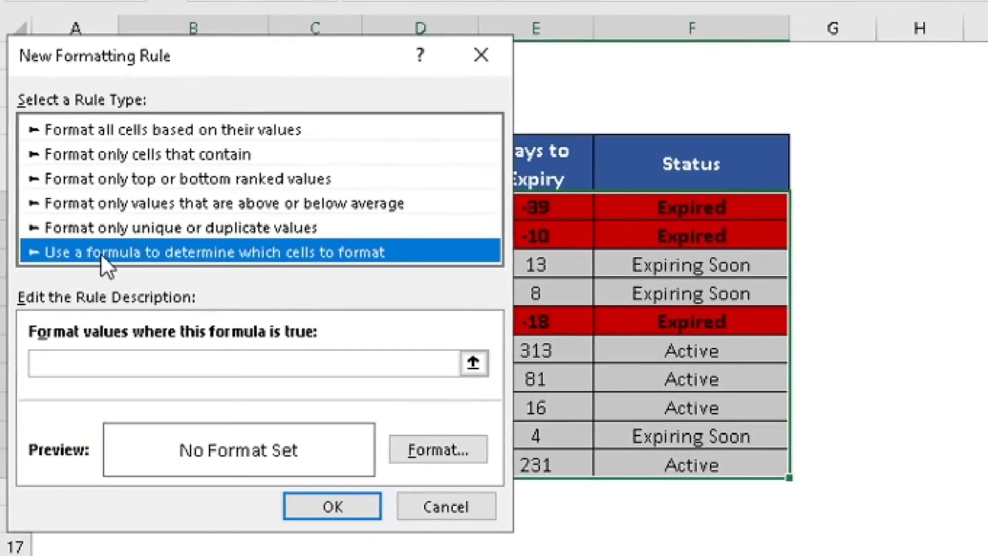
Set the new rule's formula to =$F5="Expiring Soon", keeping only the column reference absolute
left_click(128, 361)
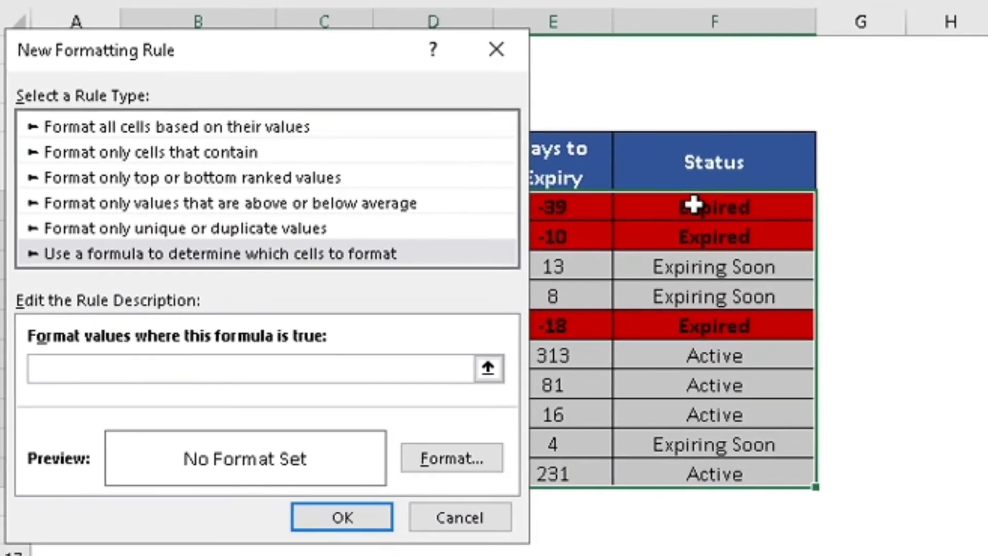
left_click(693, 205)
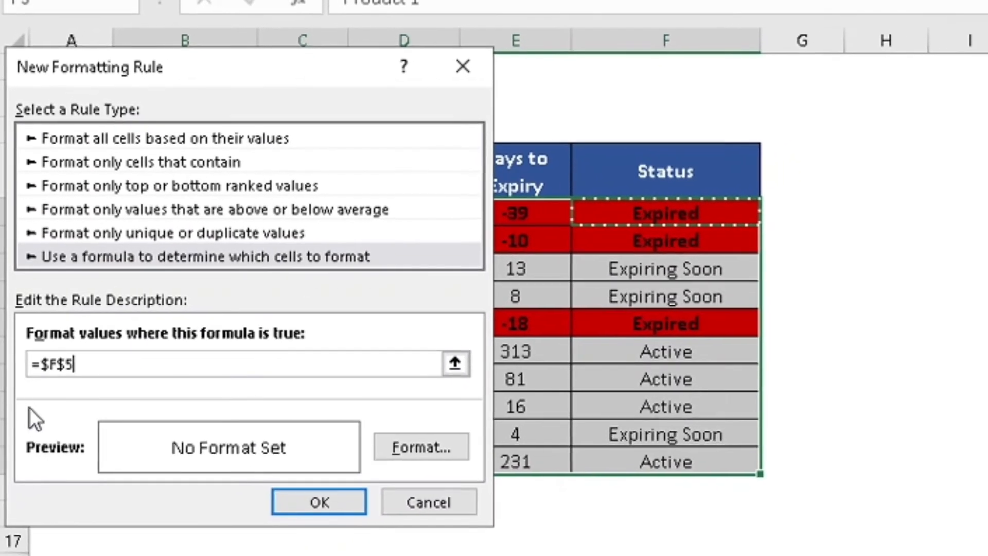
left_click(73, 365)
key("BackSpace")
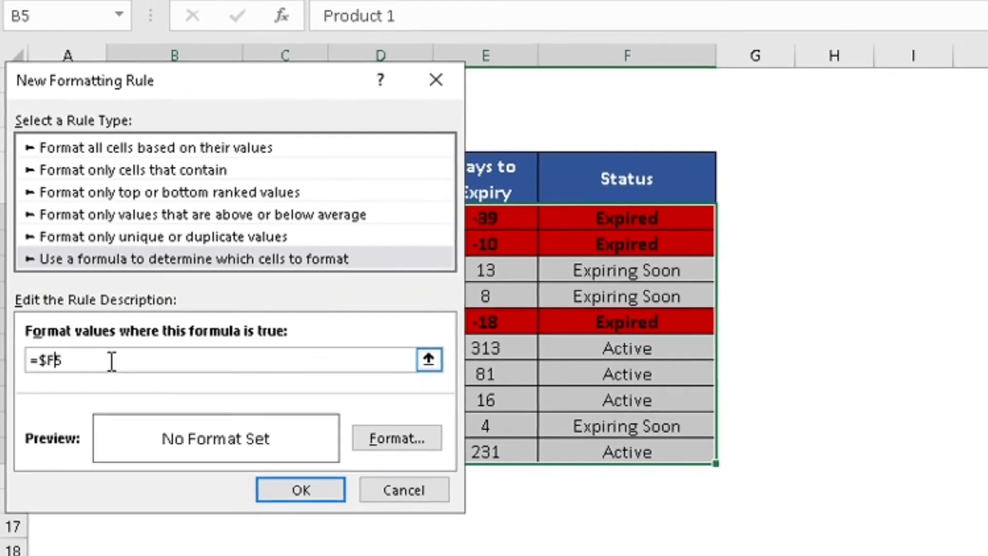
left_click(111, 362)
type("=")
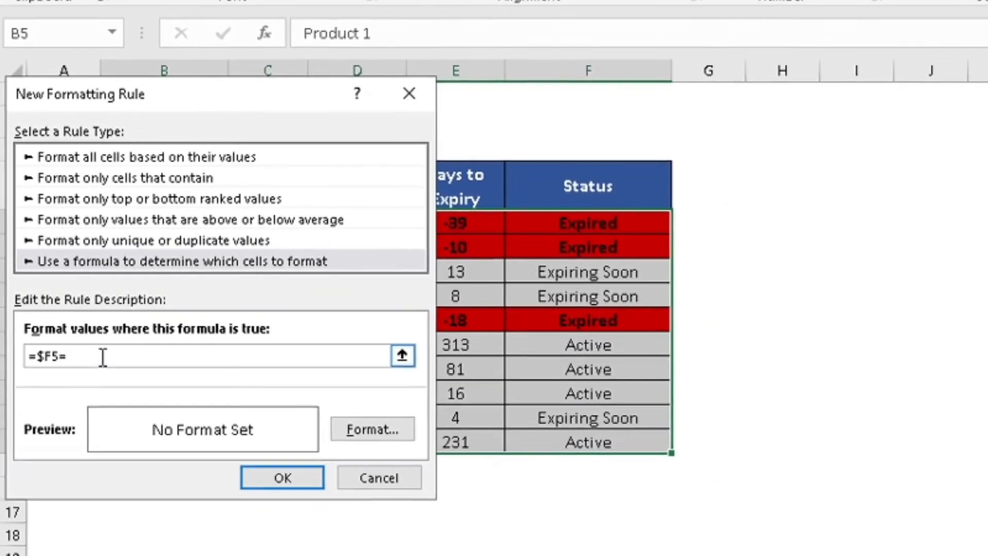
type("\"Expiring S")
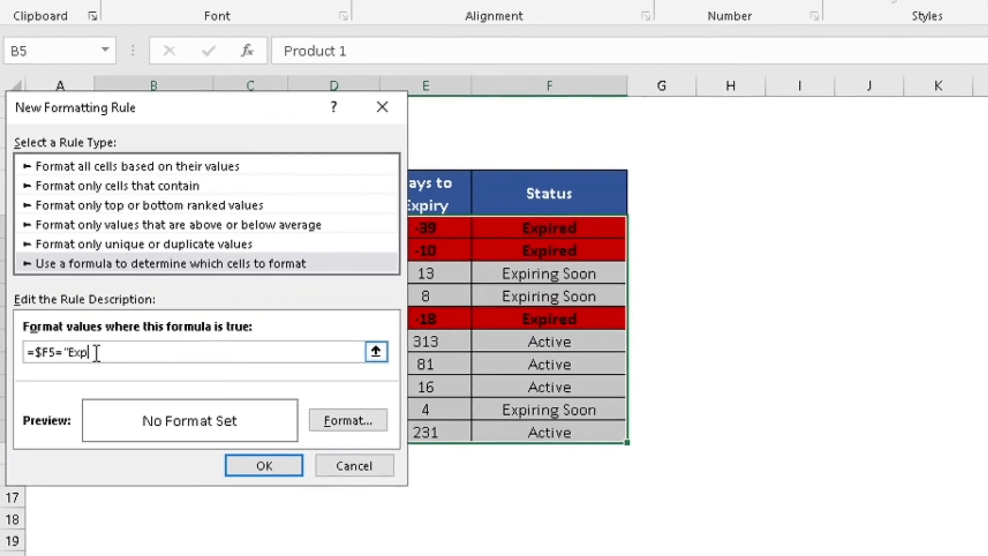
type("oon\"")
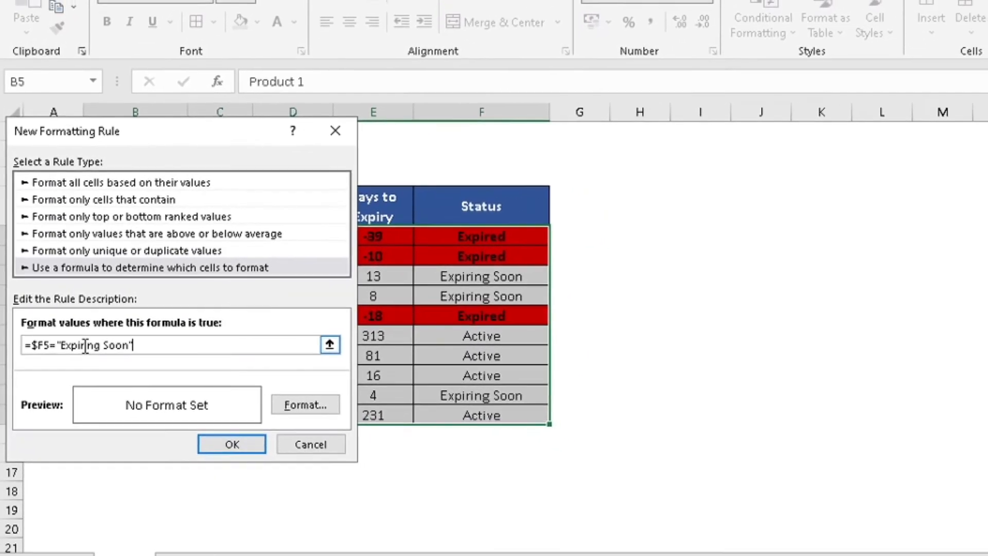
Give the "Expiring Soon" rule a yellow fill and regular font style, and apply it to the product rows
left_click(306, 404)
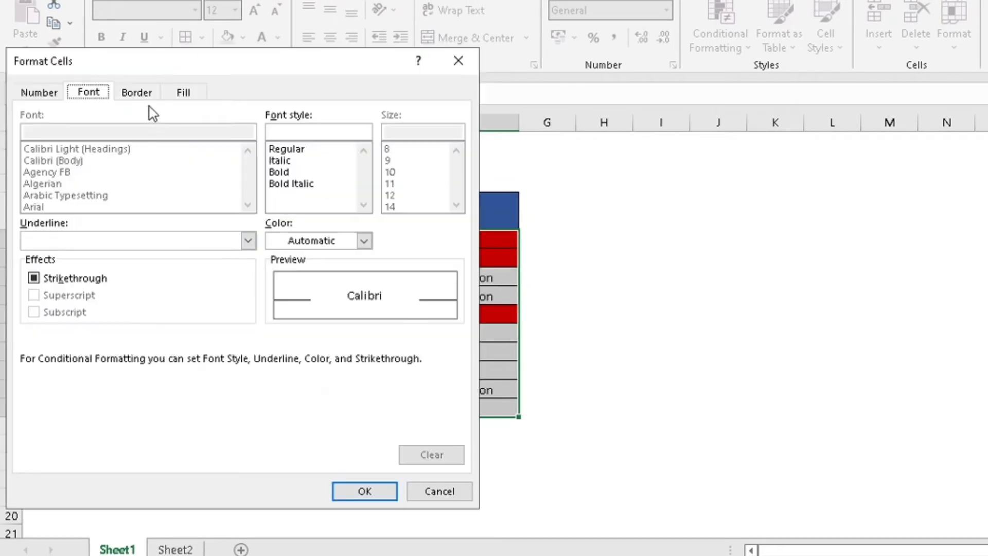
left_click(181, 93)
left_click(84, 269)
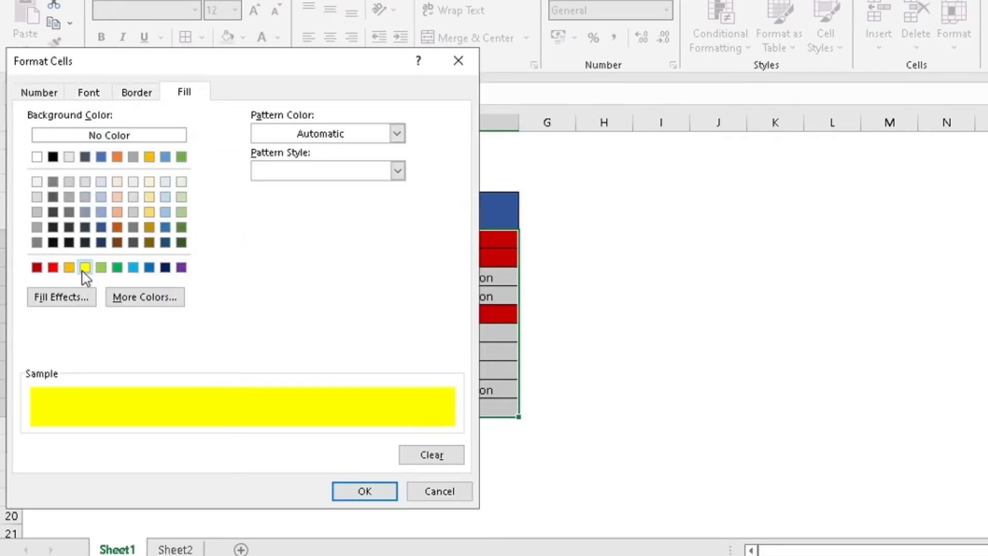
left_click(89, 93)
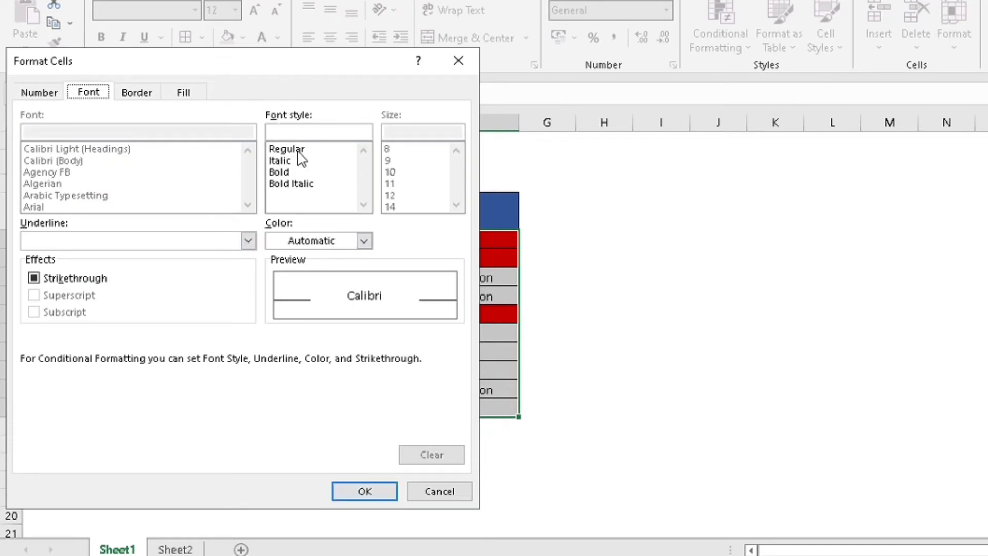
left_click(370, 486)
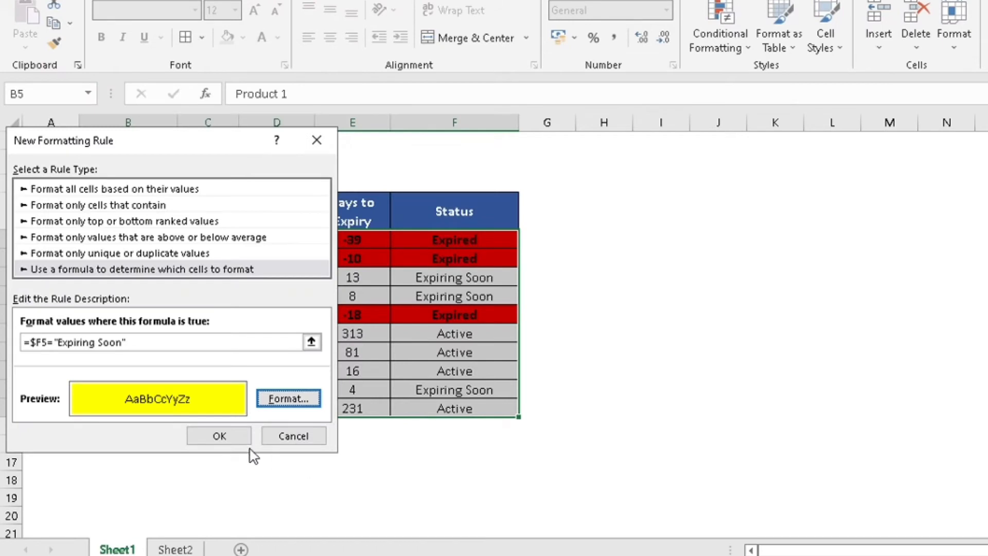
left_click(219, 436)
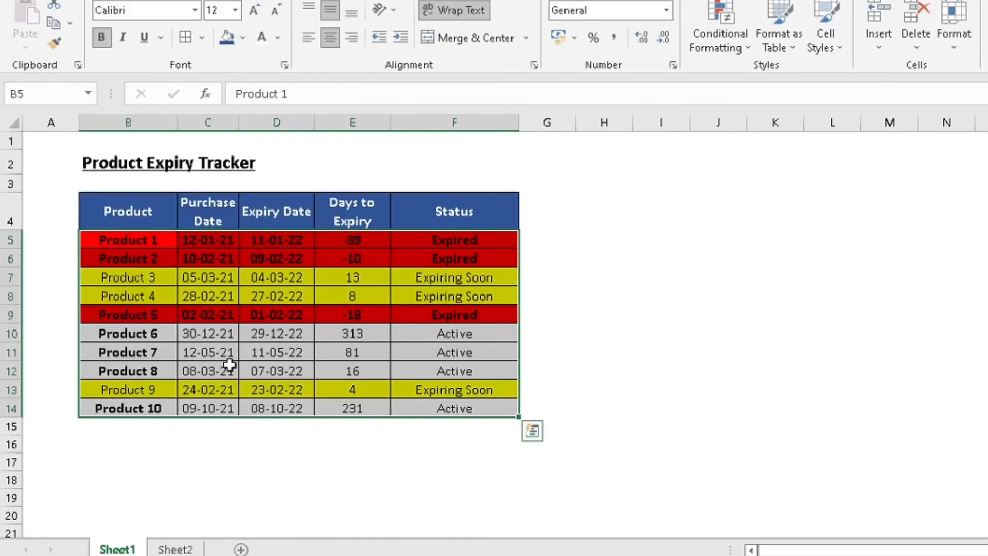
left_click(556, 299)
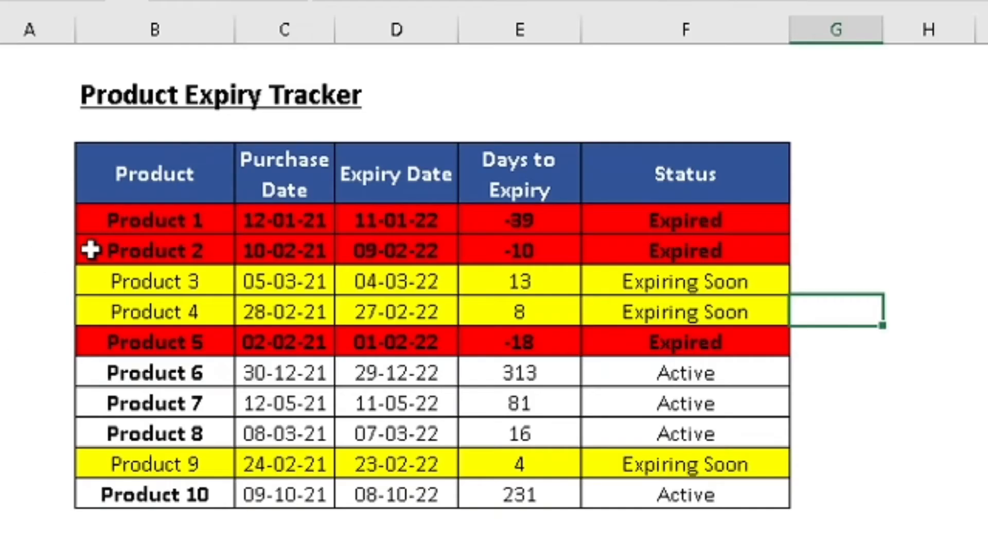
Test the status colouring by changing Product 3's purchase date to 05-02-2021 and after that to 05-04-2021
left_click(265, 248)
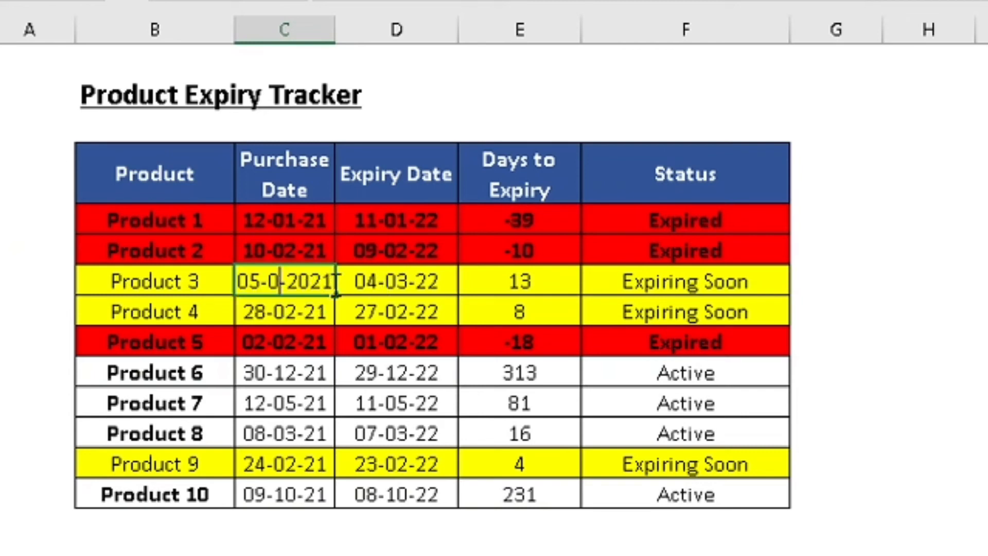
key("Return")
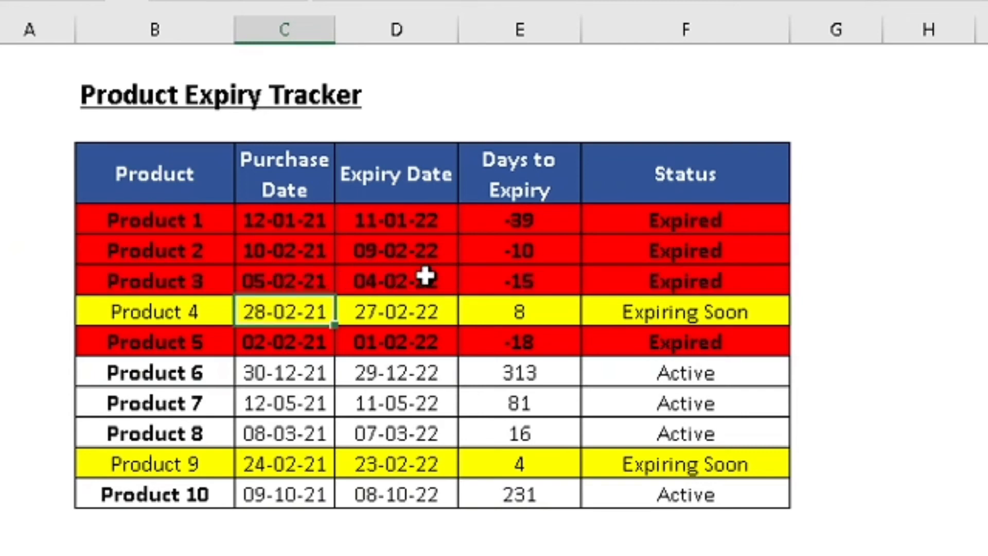
double_click(291, 279)
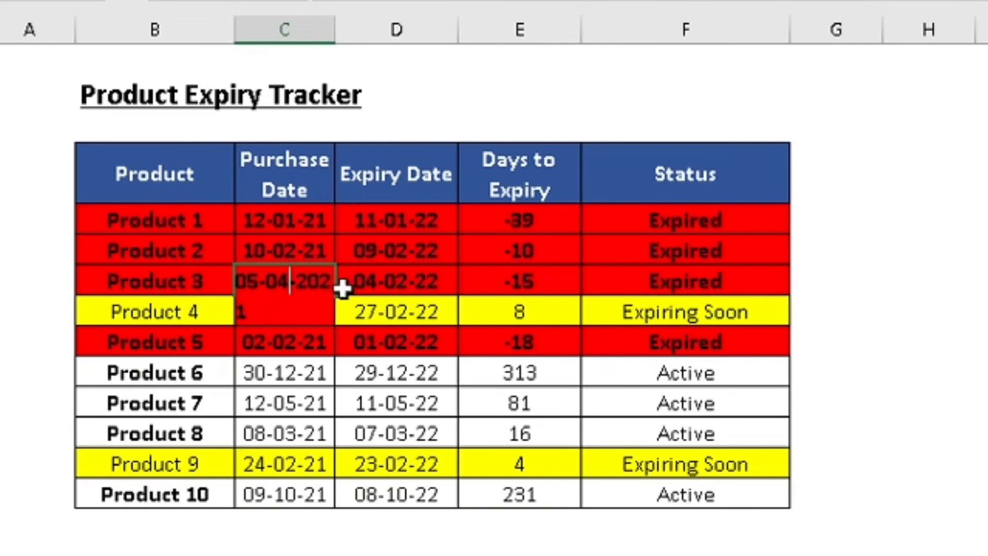
type("4")
key("ctrl+Return")
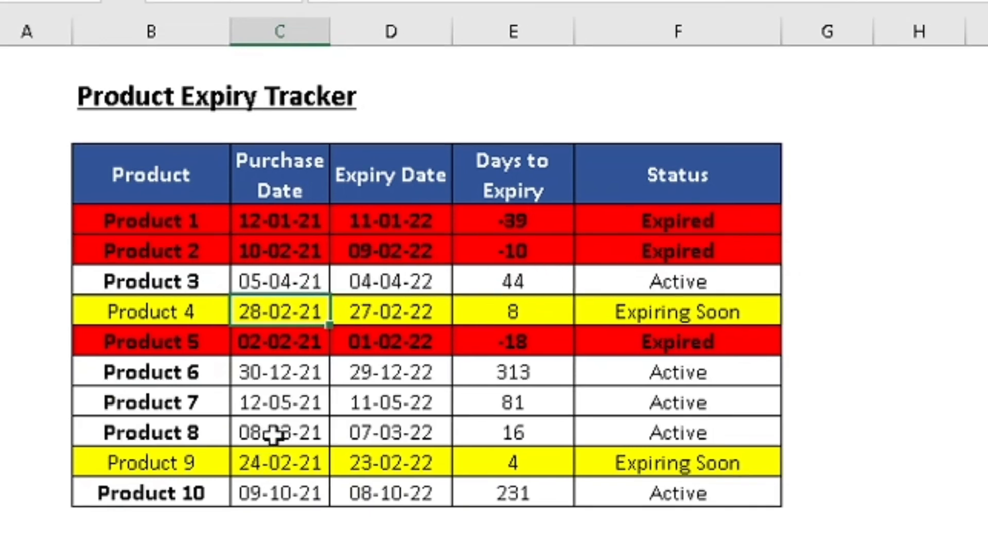
Change Product 8's purchase date to 08-02-2021 to test the status colouring on its row
double_click(291, 431)
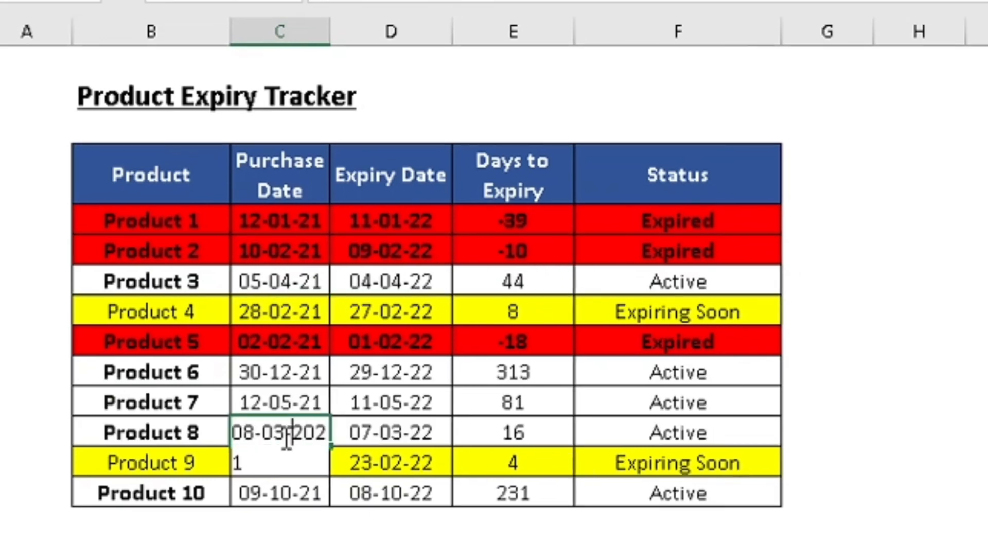
key("BackSpace")
type("2")
key("Return")
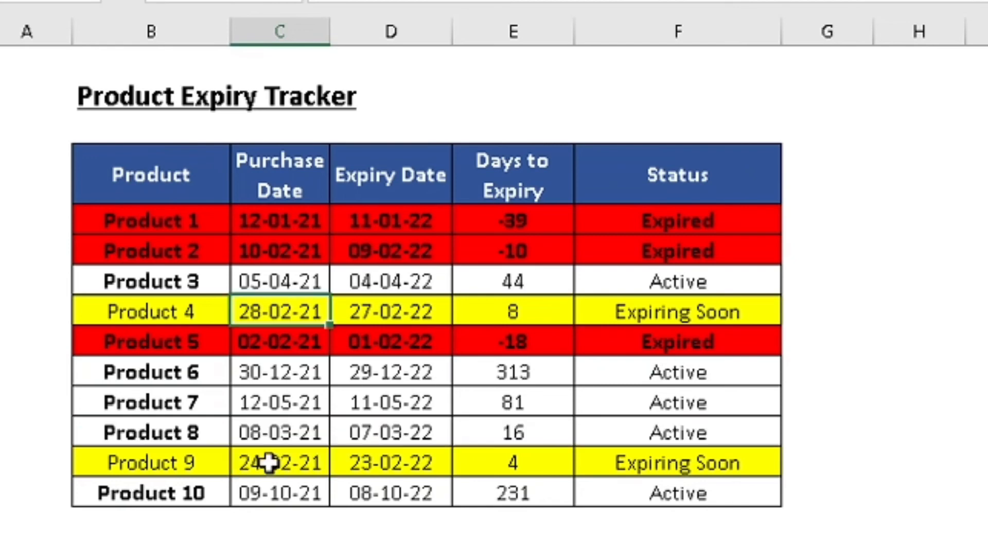
double_click(290, 431)
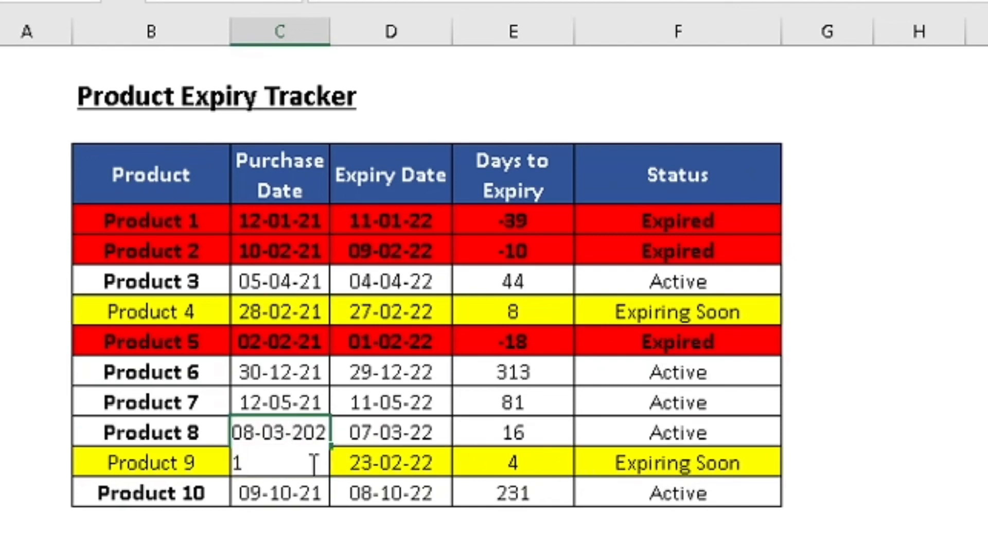
key("BackSpace")
type("2")
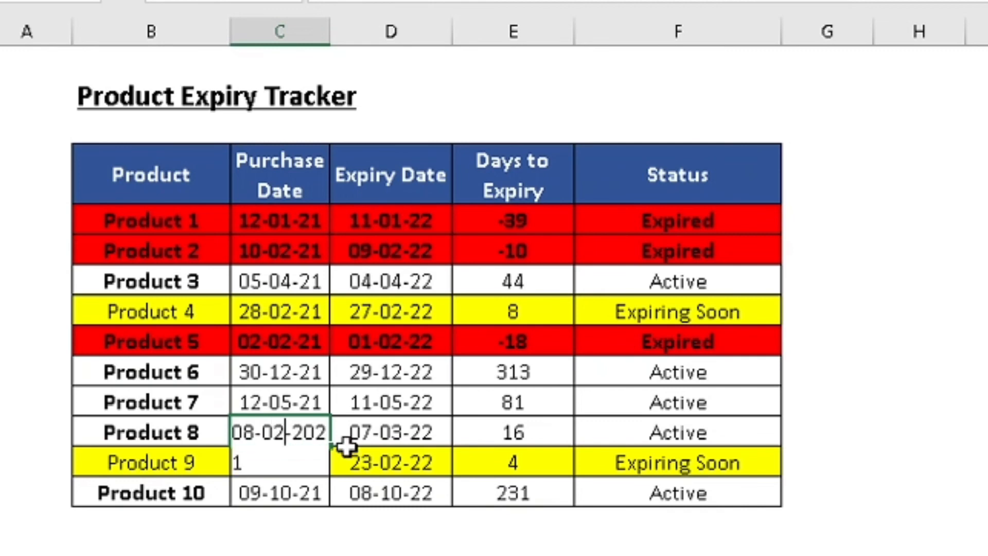
key("Return")
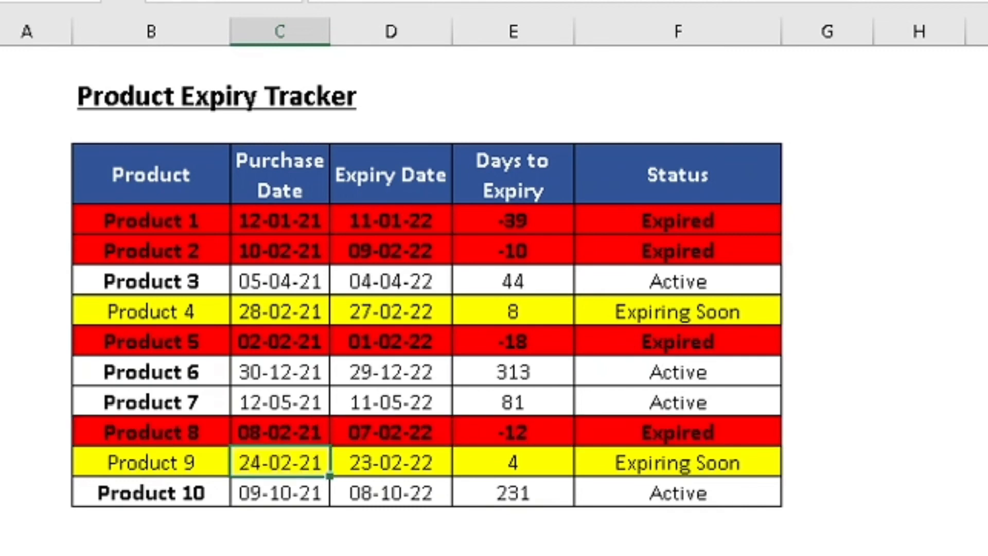